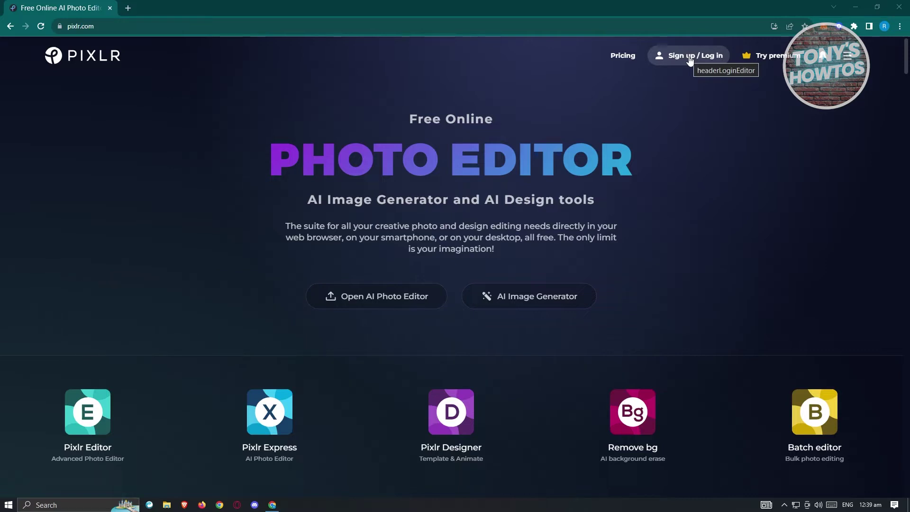
Open Pixlr Editor and set up a new document with the recommended 8 mpx 4:3 preset (3264 x 2448 px)
click(84, 424)
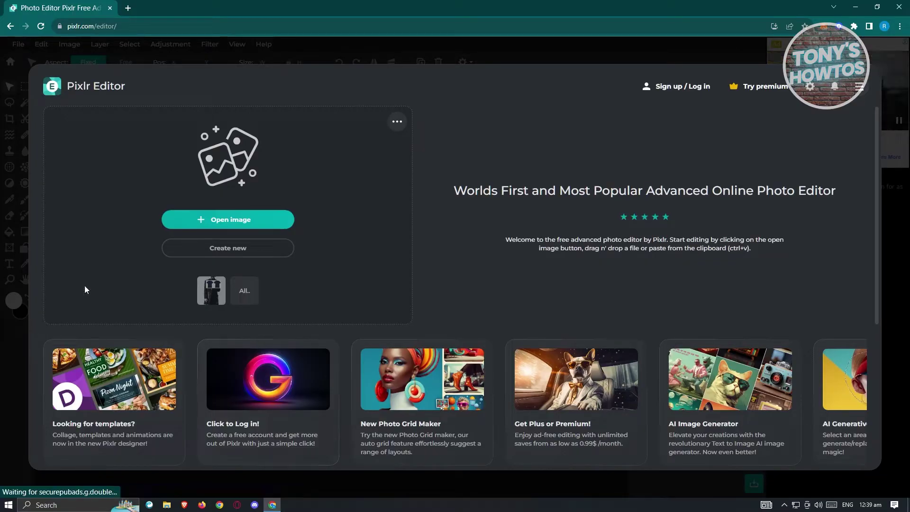
click(234, 248)
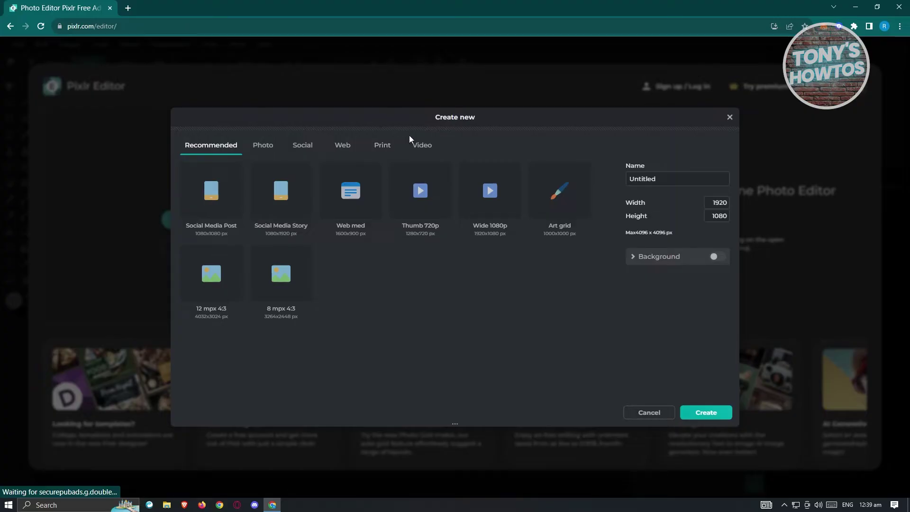
click(384, 146)
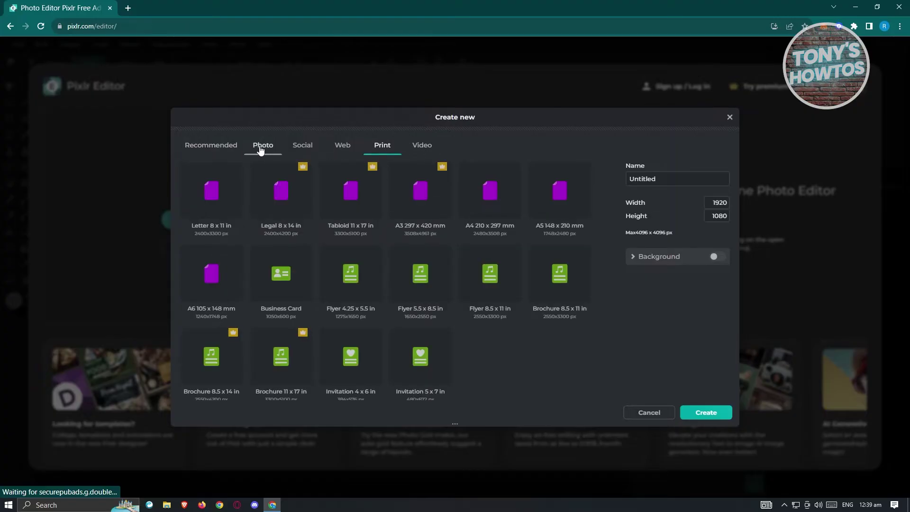
click(262, 147)
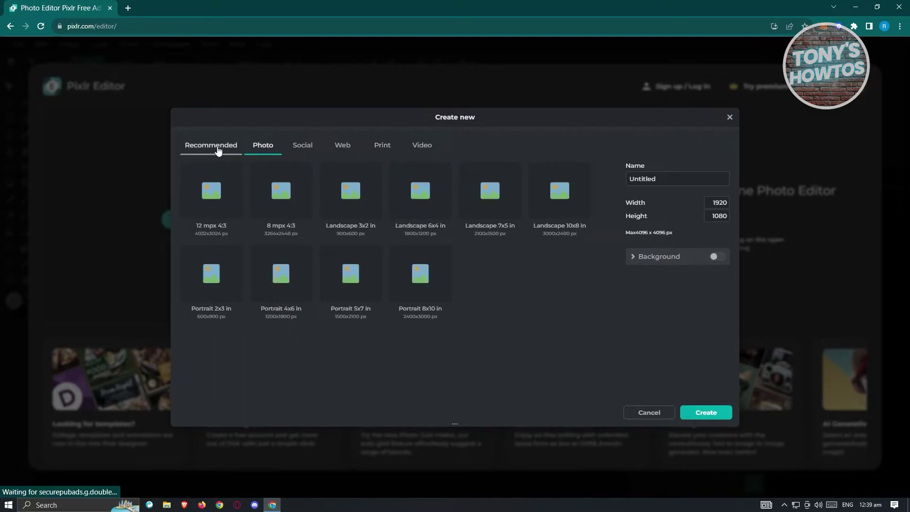
click(218, 151)
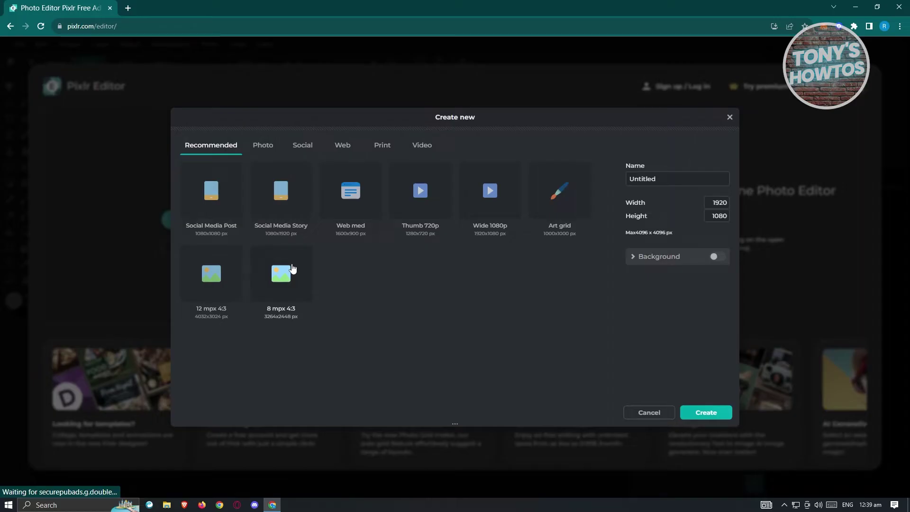
click(293, 280)
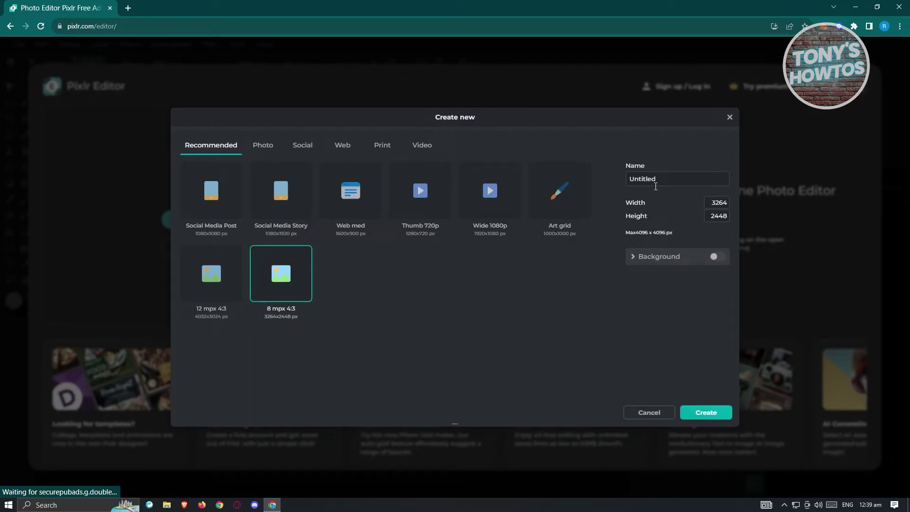
Name the new document PICTURE and create it with the background switched off
click(671, 179)
key(ctrl+a)
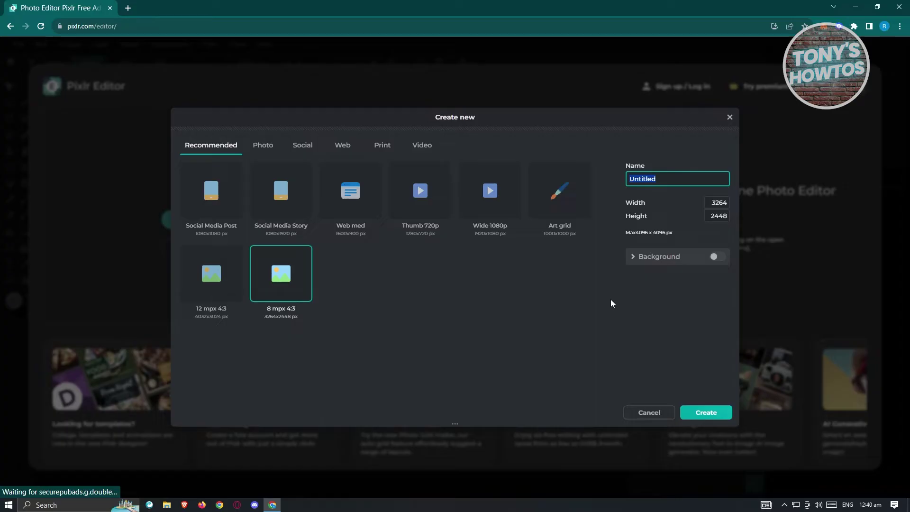
text(PICTURE)
click(717, 256)
click(638, 262)
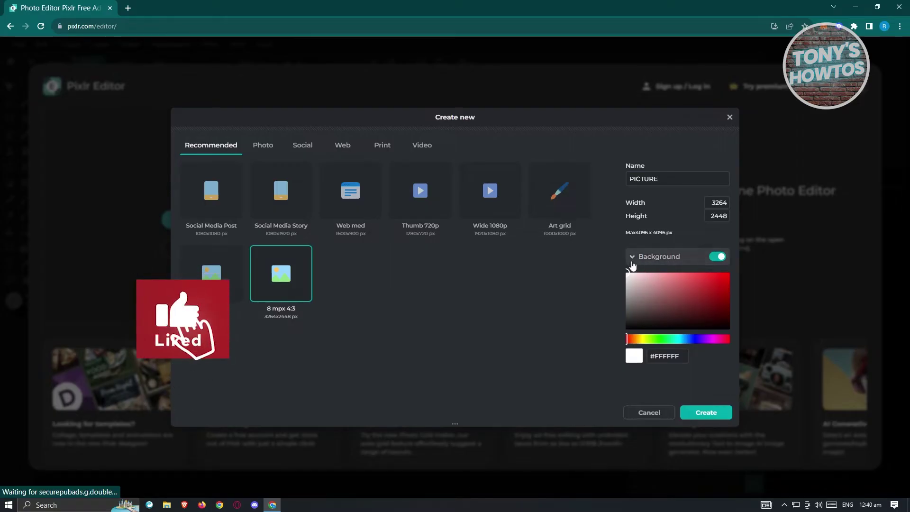
click(718, 256)
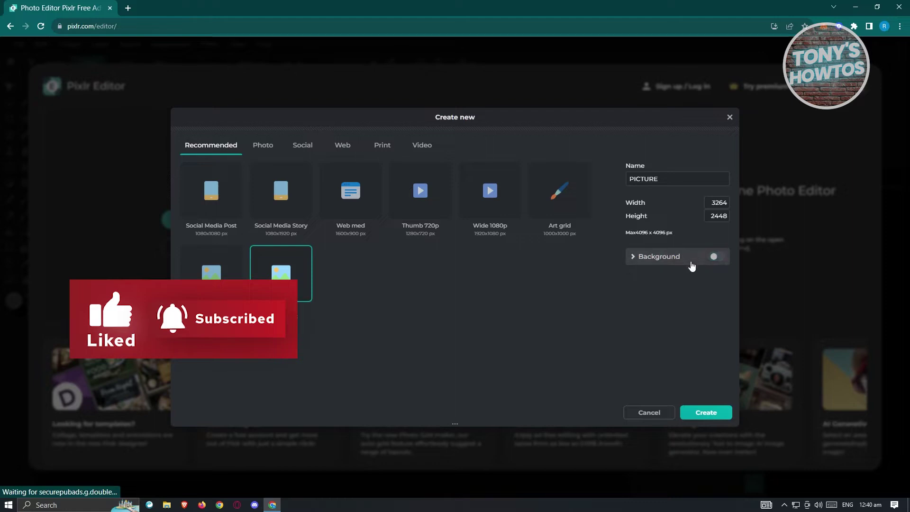
click(707, 414)
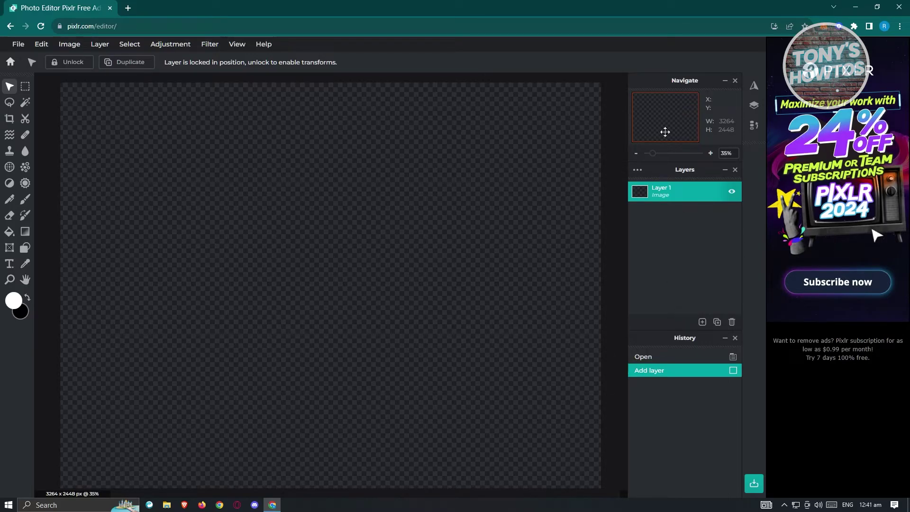
Examine the empty canvas by zooming in to 69% and panning across its different areas
scroll(505, 204, up, 3)
scroll(506, 204, up, 1)
drag(677, 116, 675, 138)
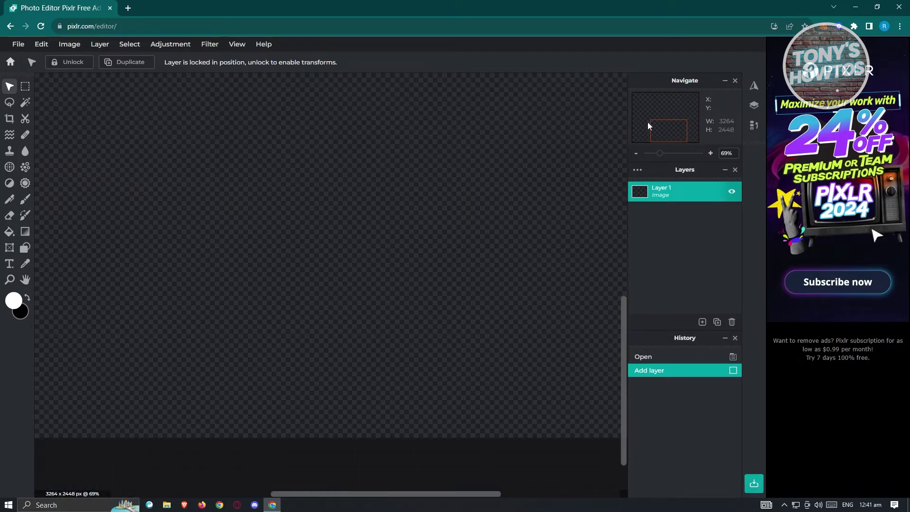
drag(656, 124, 647, 113)
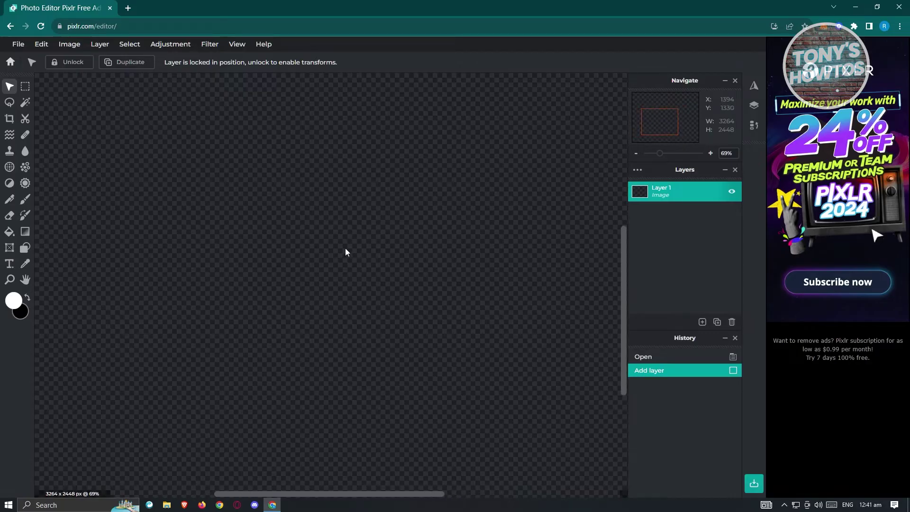
scroll(329, 208, left, 3)
scroll(346, 206, up, 5)
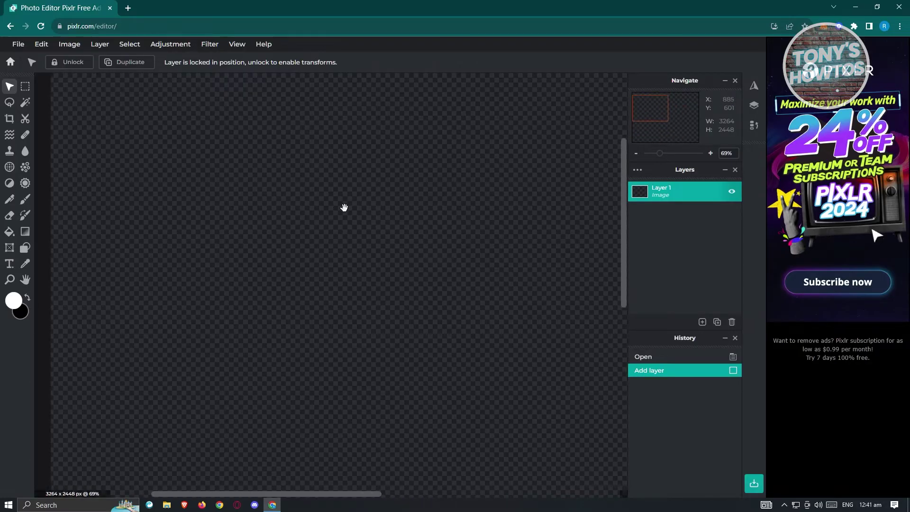
scroll(427, 325, right, 1)
scroll(427, 325, down, 5)
scroll(498, 281, right, 4)
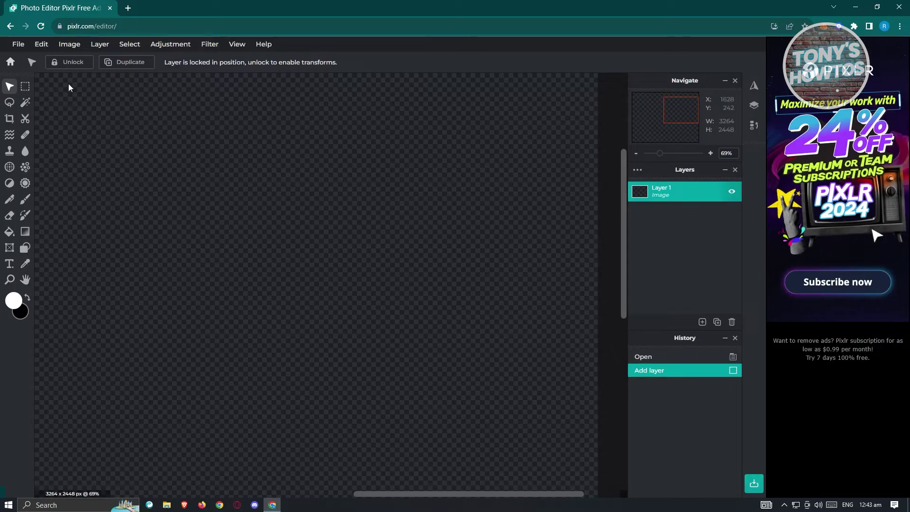
click(19, 46)
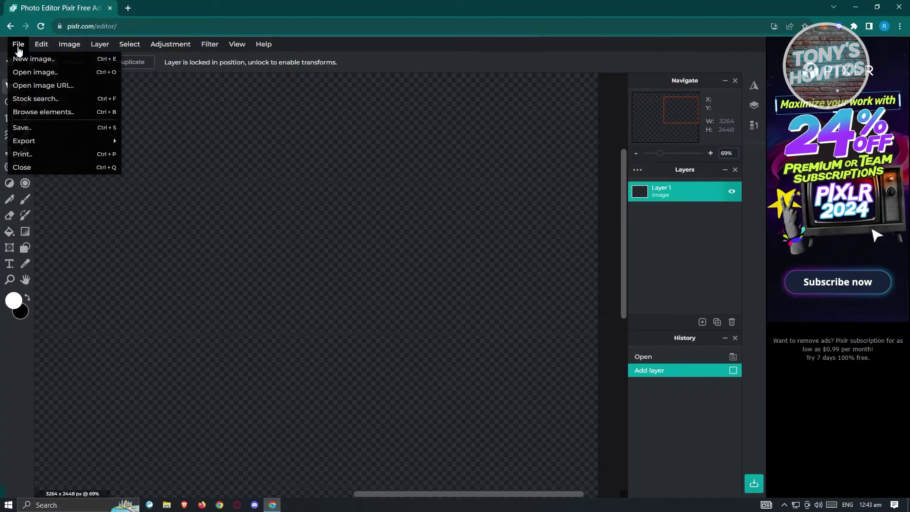
mouse_move(71, 45)
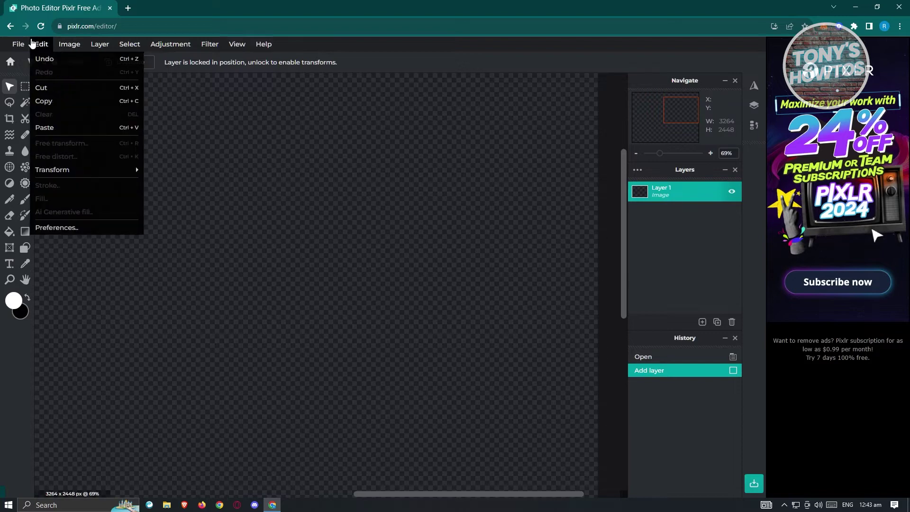
mouse_move(19, 45)
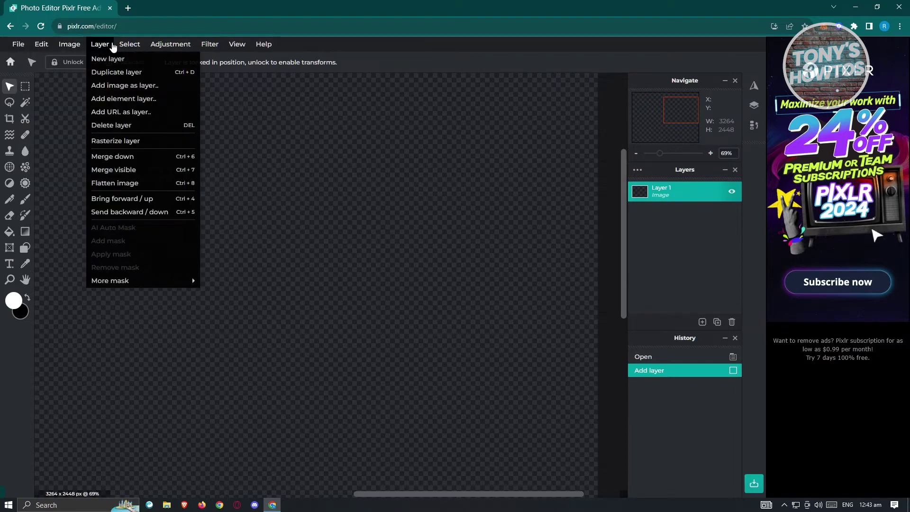
mouse_move(209, 46)
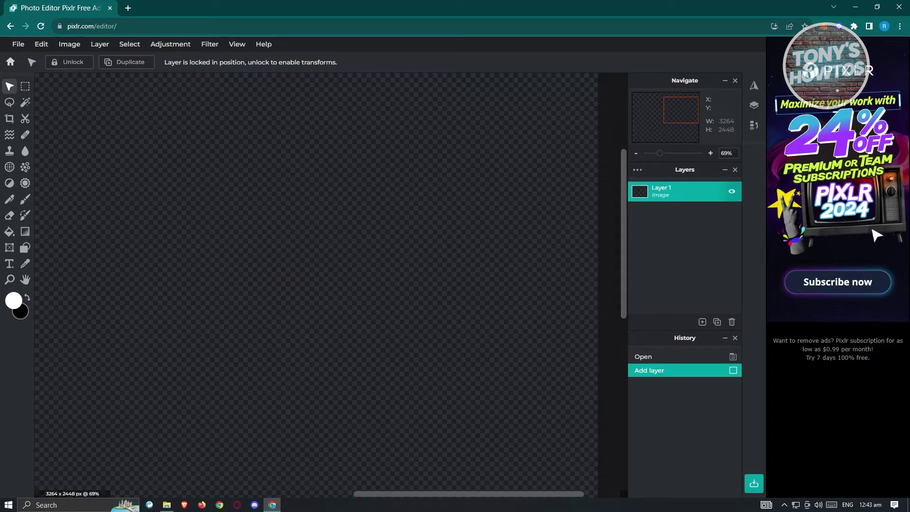
Add the photo pexels-pixabay-219550.jpg from the Downloads folder to the current document as a layer
click(167, 505)
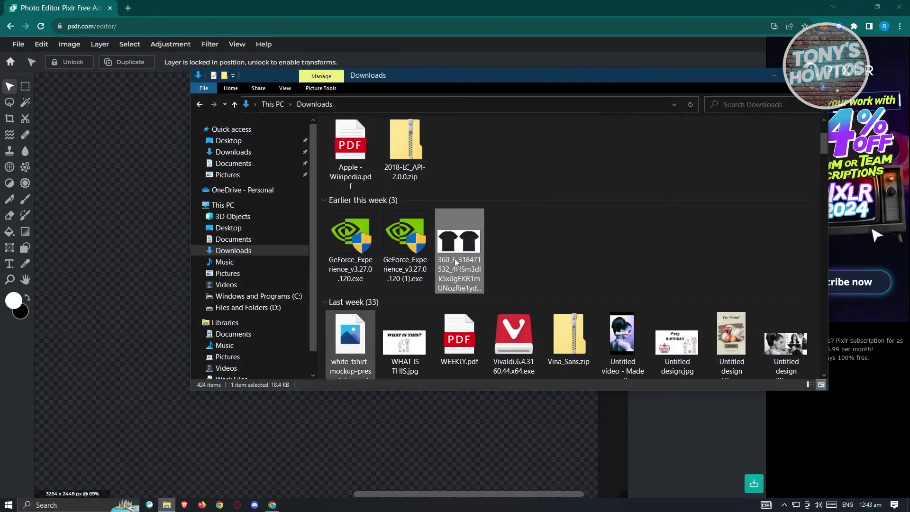
drag(523, 79, 540, 48)
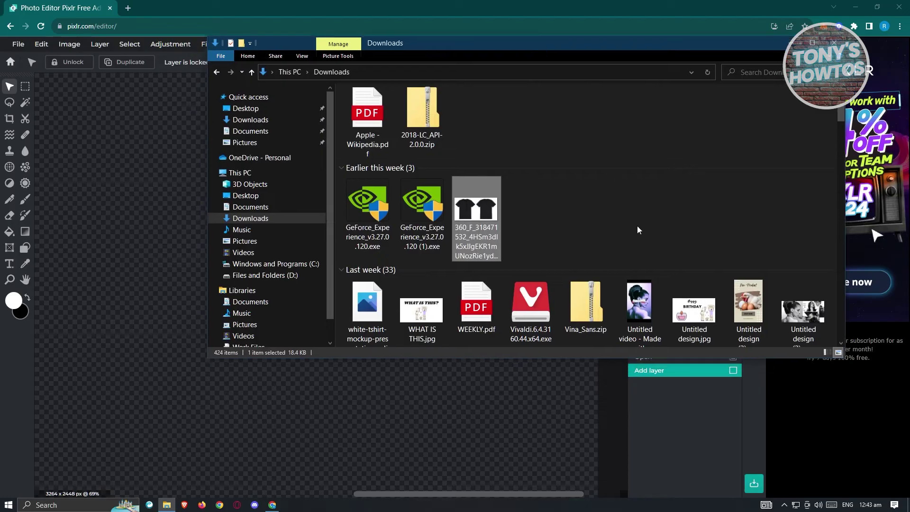
scroll(638, 226, down, 3)
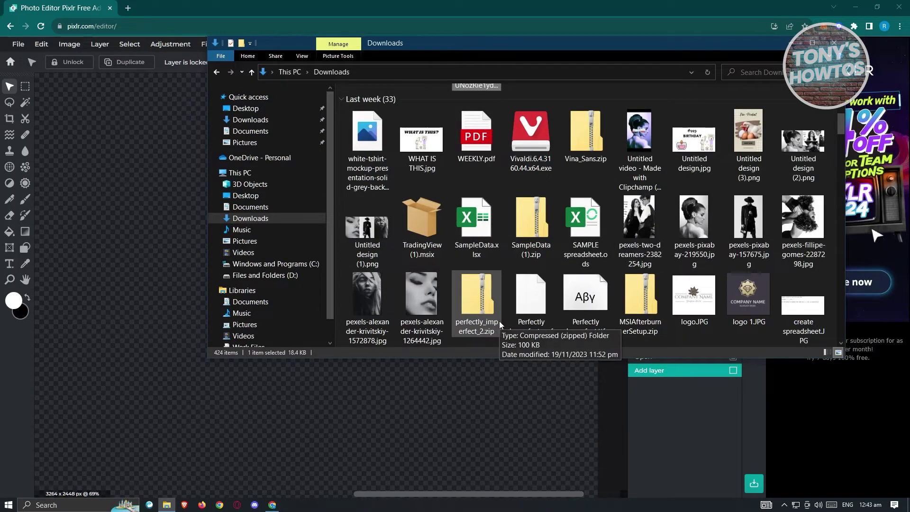
drag(695, 223, 152, 234)
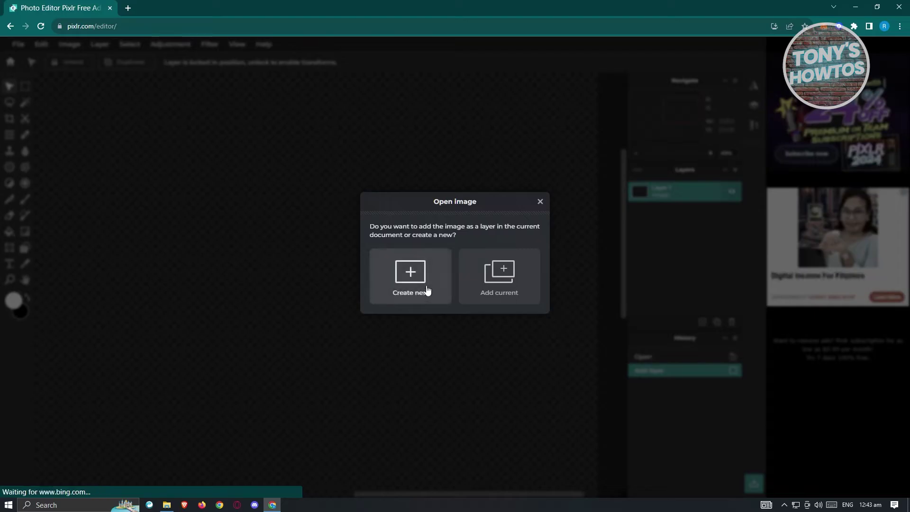
click(507, 277)
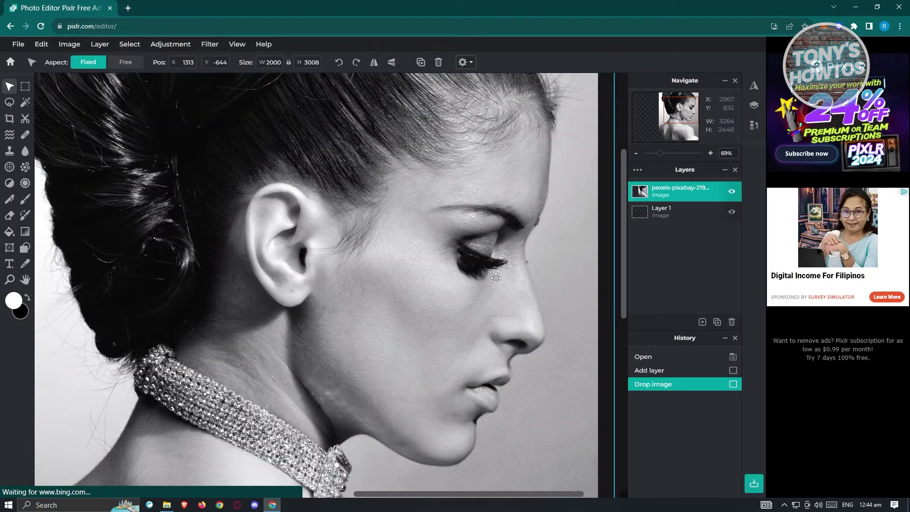
Scale the photo down to about 1234 x 1856 px and place it near the canvas centre at about X 1039, Y 296
scroll(498, 303, down, 3)
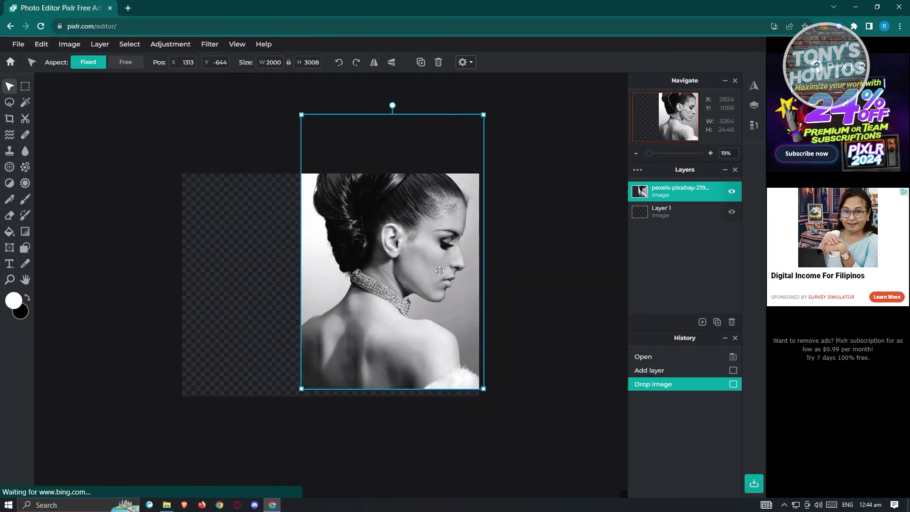
scroll(443, 273, up, 1)
drag(426, 222, 372, 221)
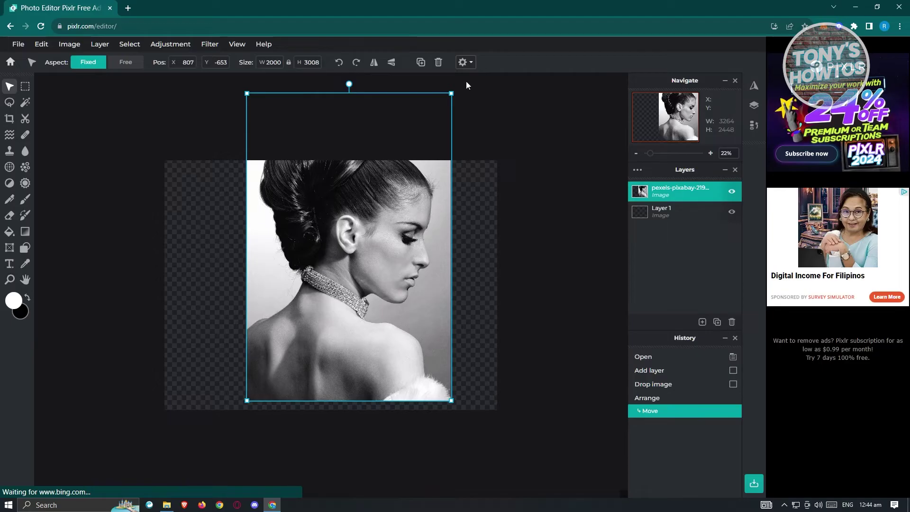
drag(451, 93, 387, 190)
drag(246, 192, 258, 205)
drag(351, 323, 364, 308)
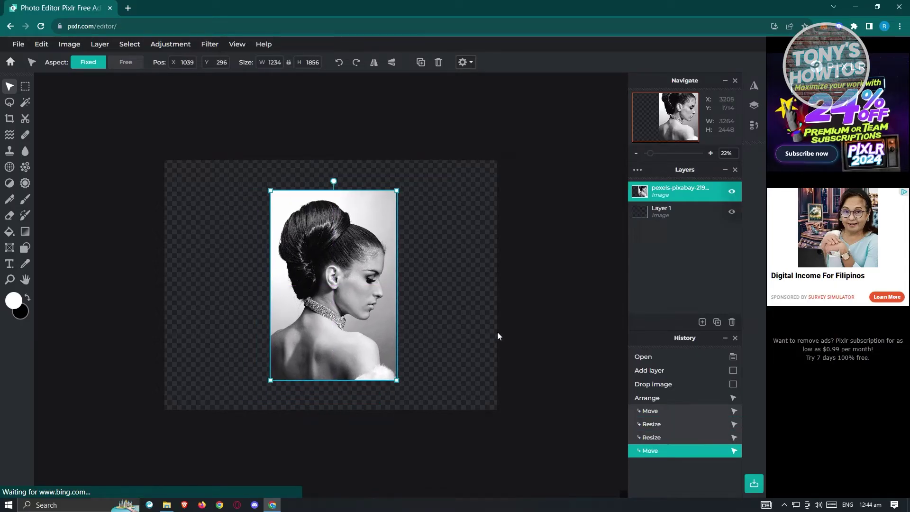
click(531, 320)
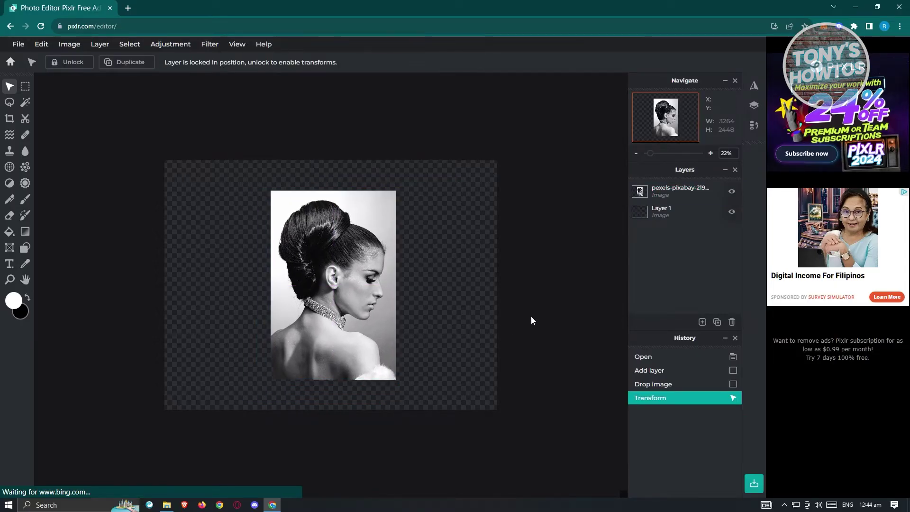
Shift the photo slightly with the Arrange tool and scale it down a little more near the canvas centre
drag(330, 289, 331, 290)
click(538, 269)
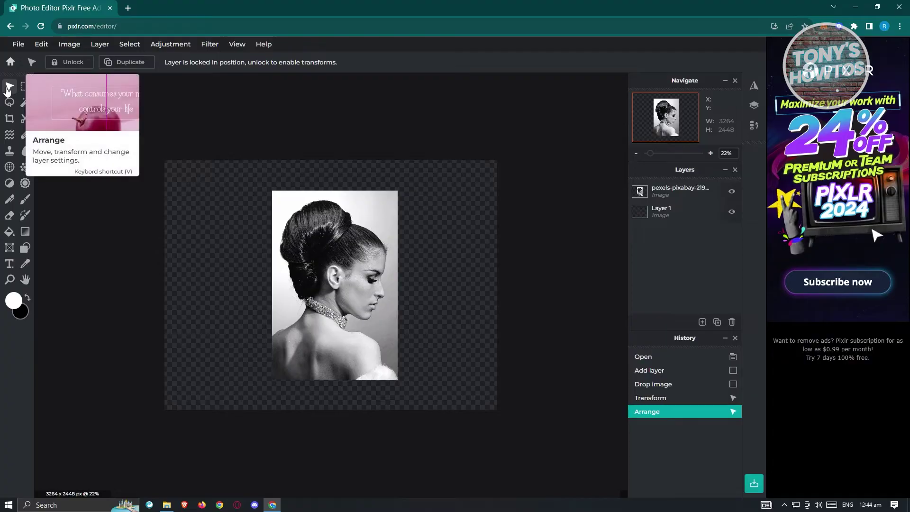
mouse_move(394, 226)
mouse_down()
mouse_move(461, 222)
mouse_move(382, 219)
mouse_move(399, 220)
mouse_up()
drag(405, 185, 387, 196)
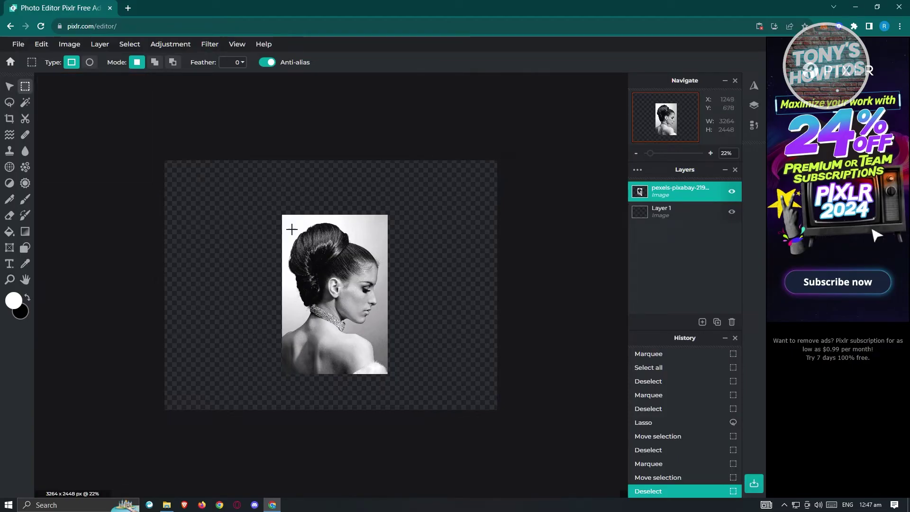
Marquee-select a rectangle about 656 x 563 px around the woman's hair bun and cut it out of the photo
drag(286, 222, 353, 279)
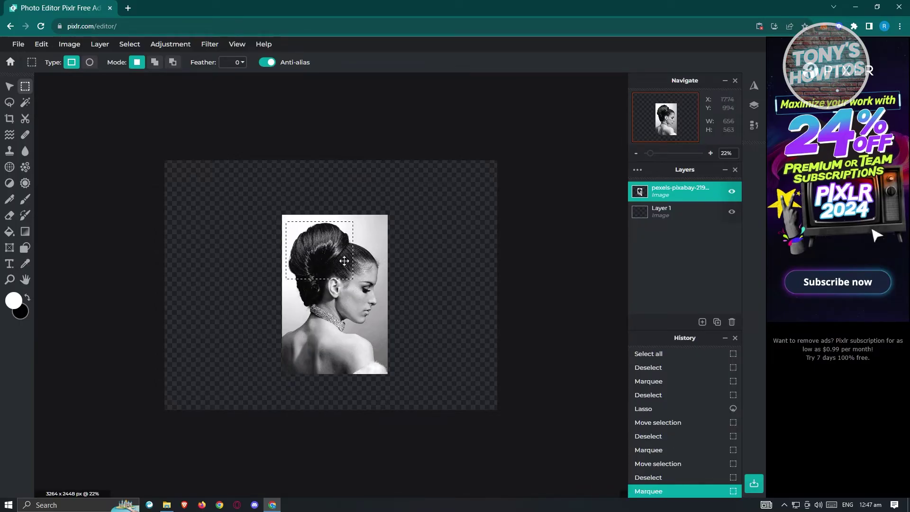
right_click(311, 240)
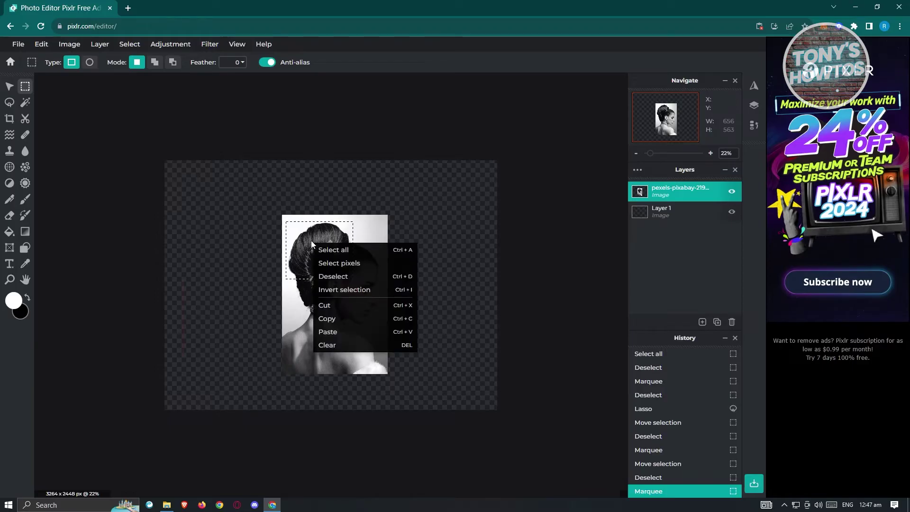
key(Escape)
right_click(335, 252)
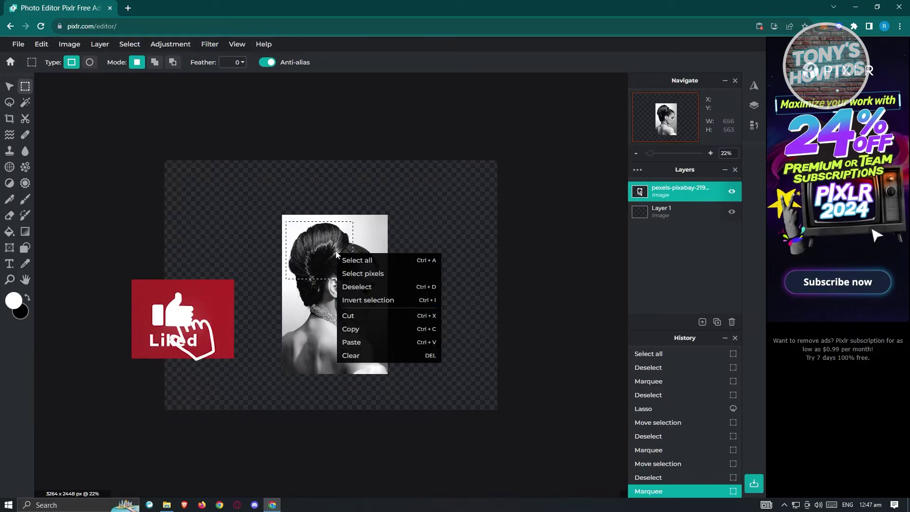
key(Escape)
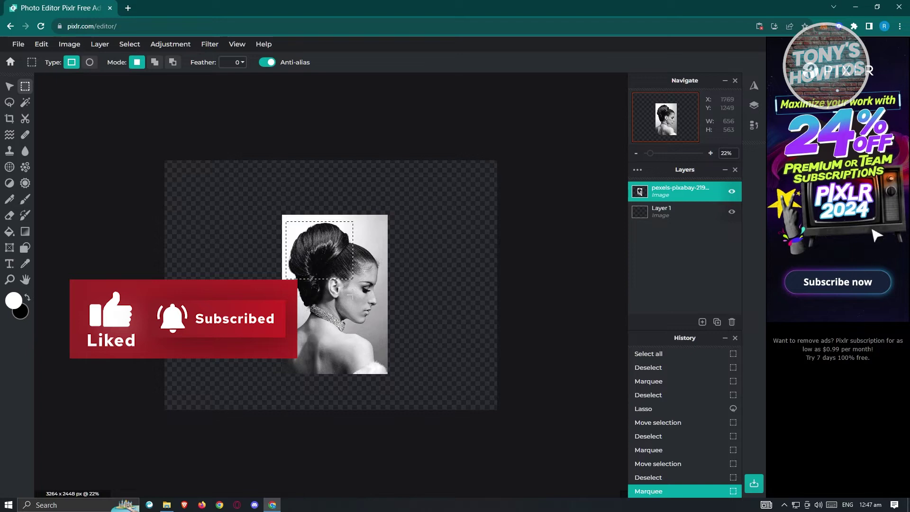
right_click(312, 238)
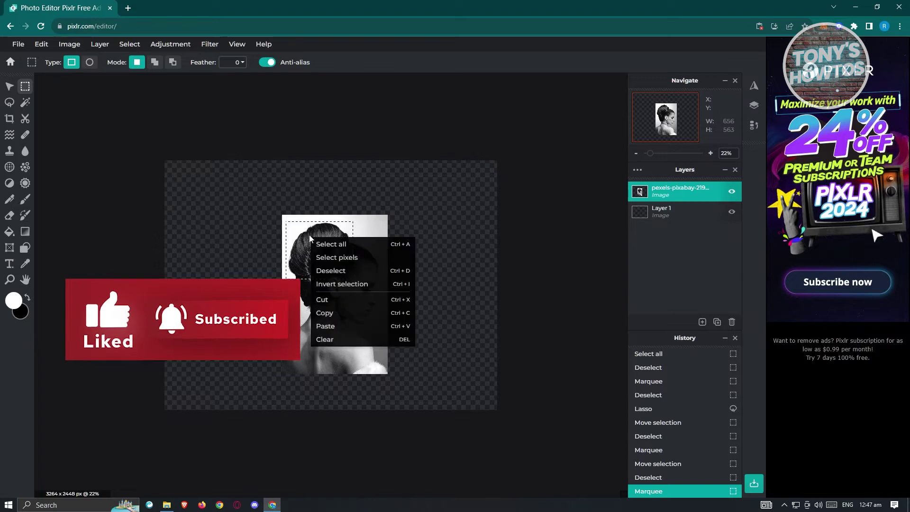
click(333, 301)
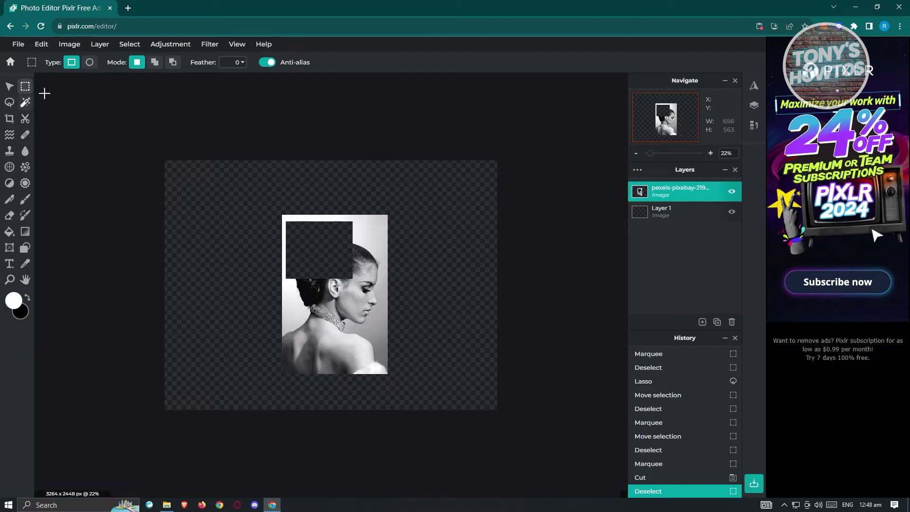
Undo the rectangular cut around the woman's hair bun and clear the marquee selection
key(alt)
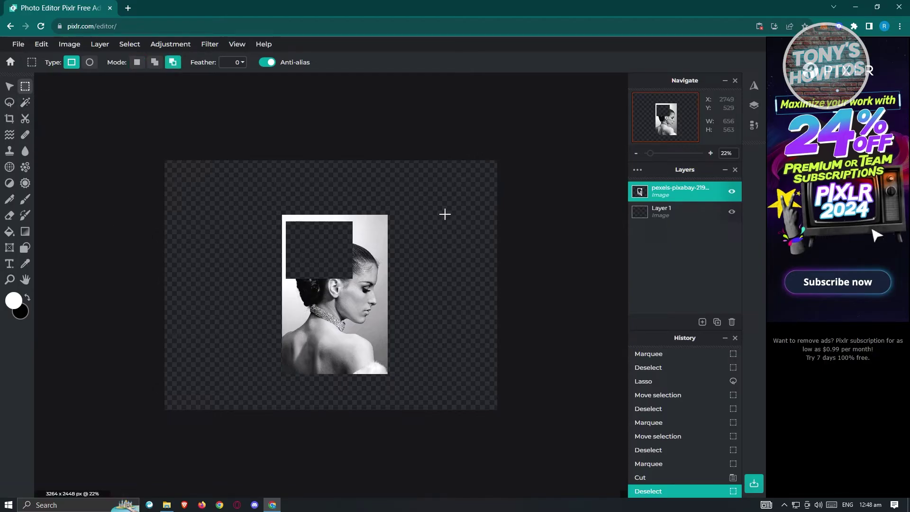
key(ctrl+z)
key(ctrl+z)
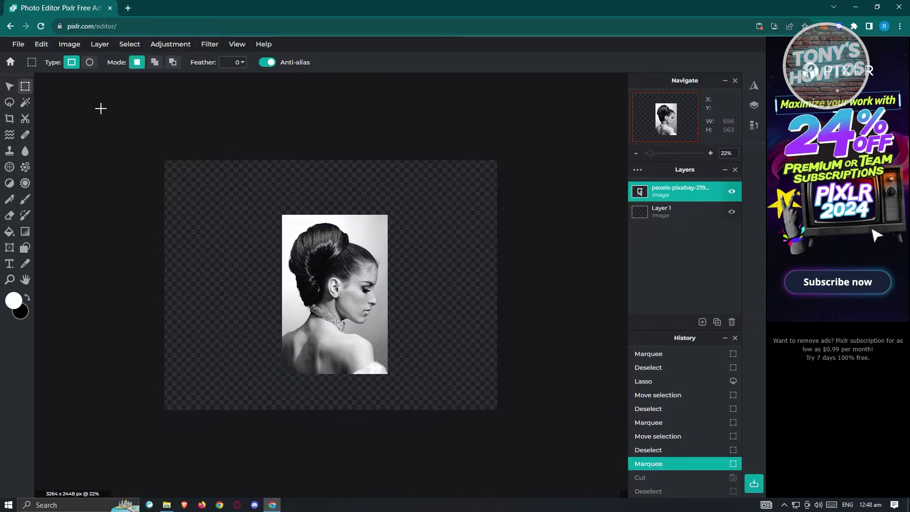
key(ctrl+d)
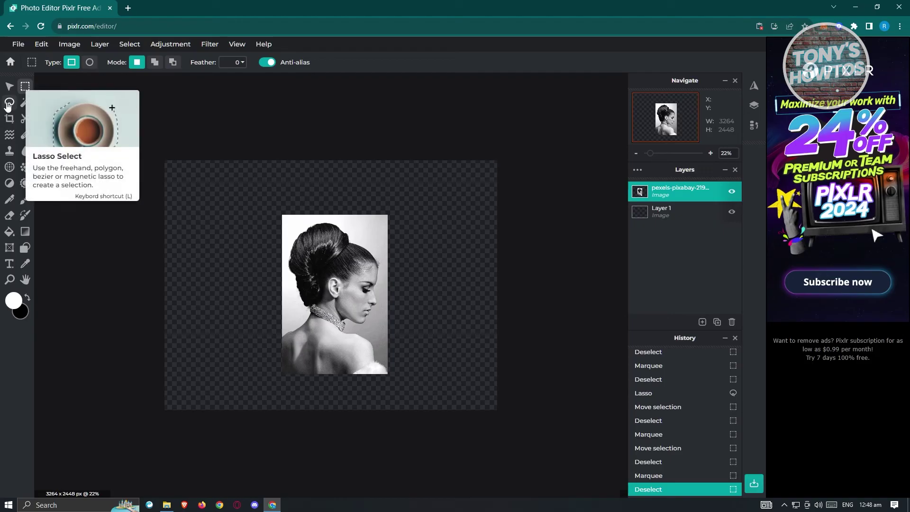
Draw a freehand lasso selection about 930 x 572 px around the hair bun and cut it out of the photo
click(9, 104)
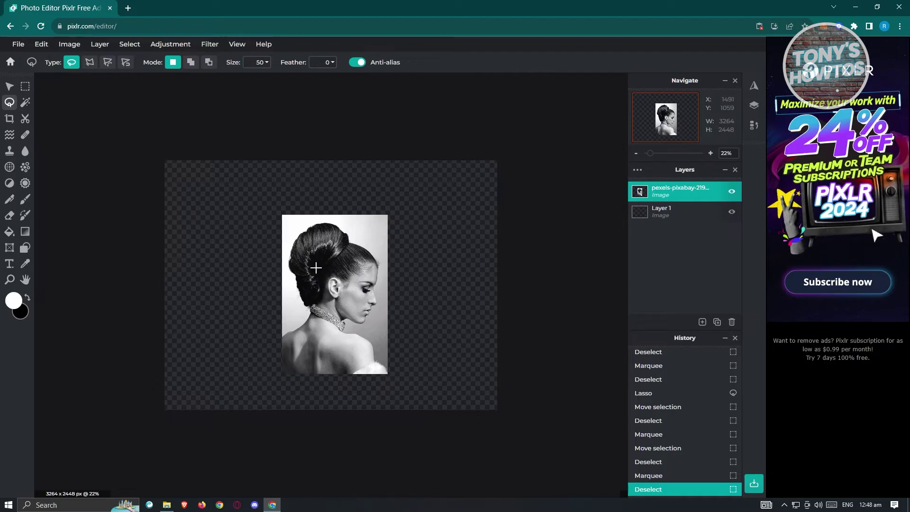
mouse_move(345, 270)
mouse_down()
mouse_move(365, 255)
mouse_move(323, 217)
mouse_move(277, 235)
mouse_move(328, 276)
mouse_up()
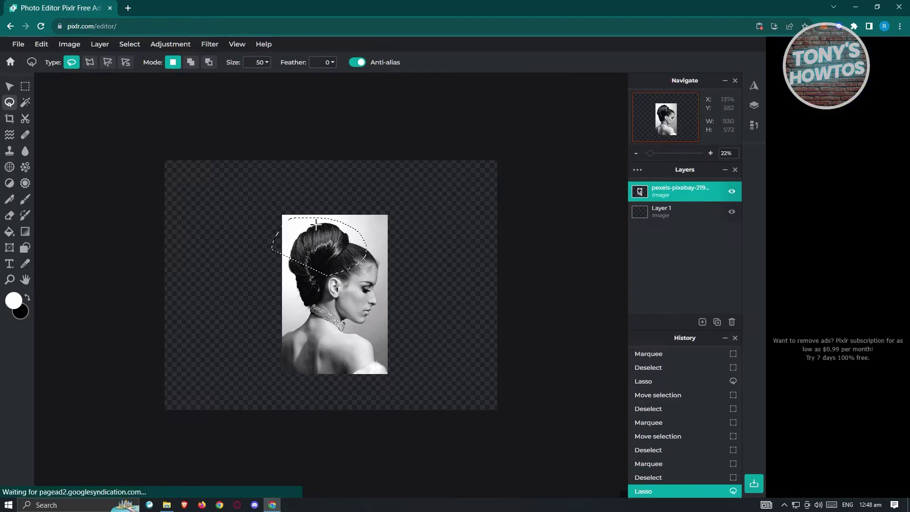
right_click(337, 244)
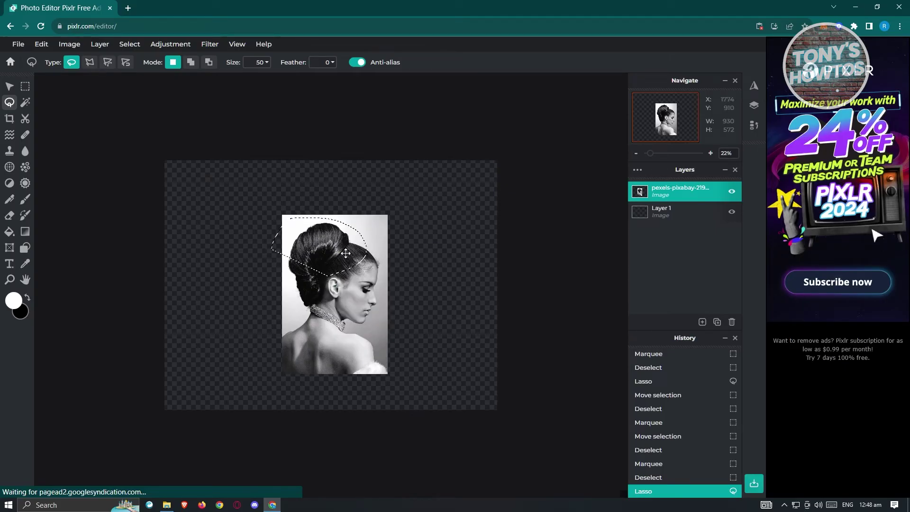
right_click(346, 254)
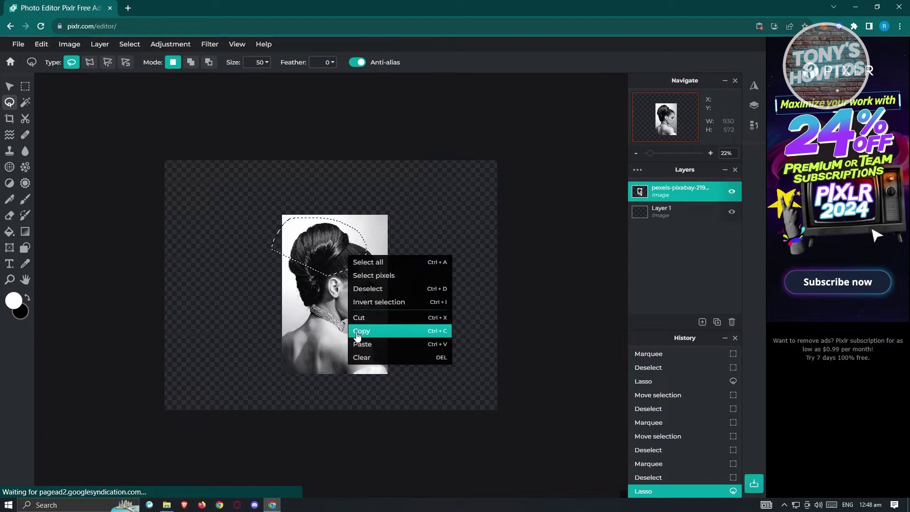
click(363, 317)
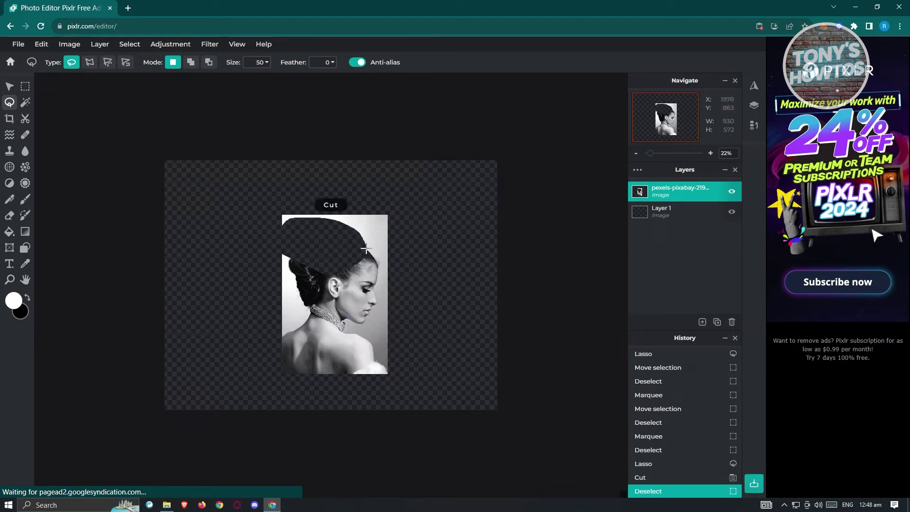
Undo the lasso cut and outline magnetic lasso selections, one about 2300 x 1078 px across the photo and another over the canvas's upper-right corner
key(ctrl+z)
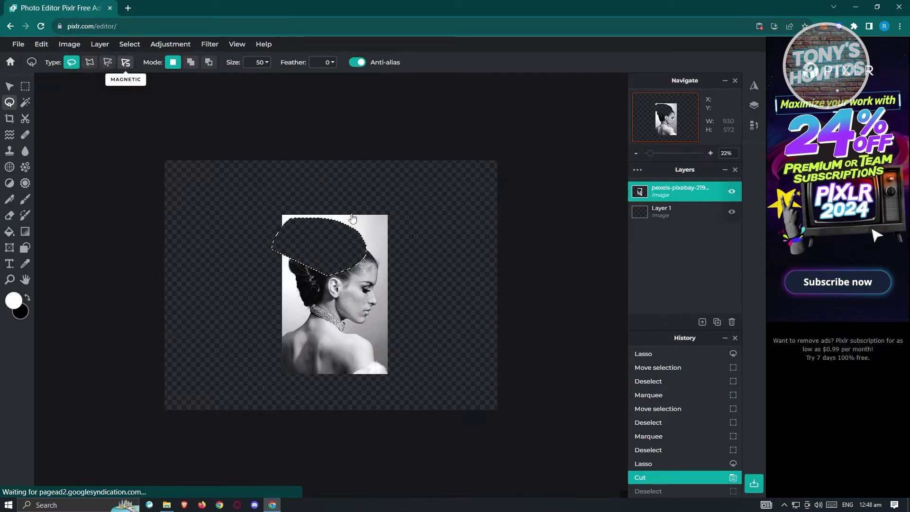
click(125, 62)
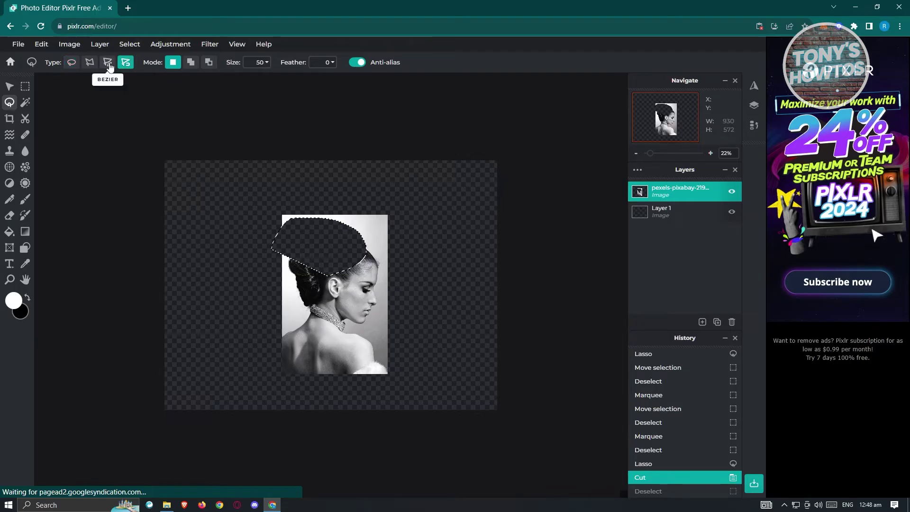
click(209, 62)
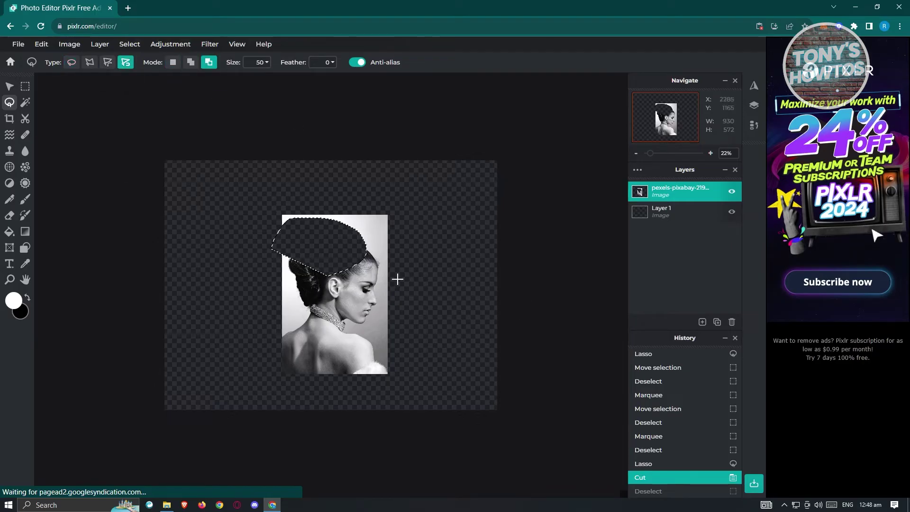
click(410, 233)
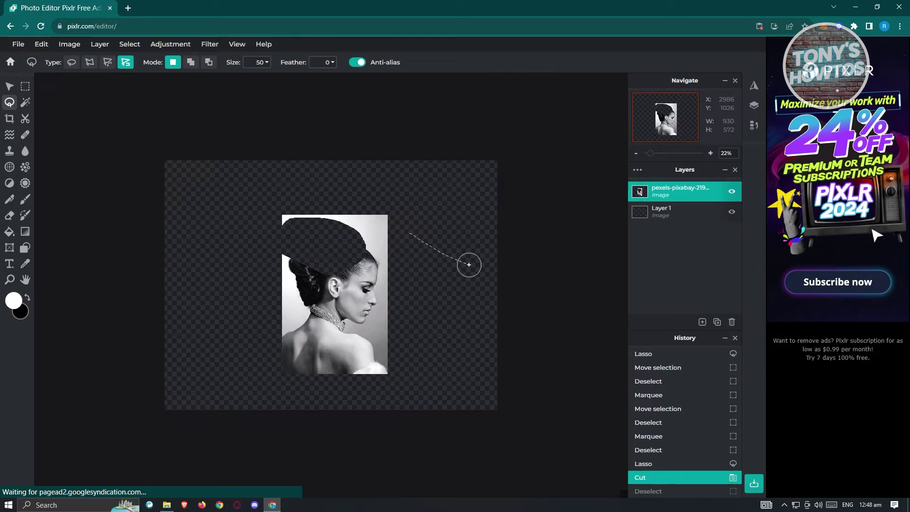
key(ctrl+z)
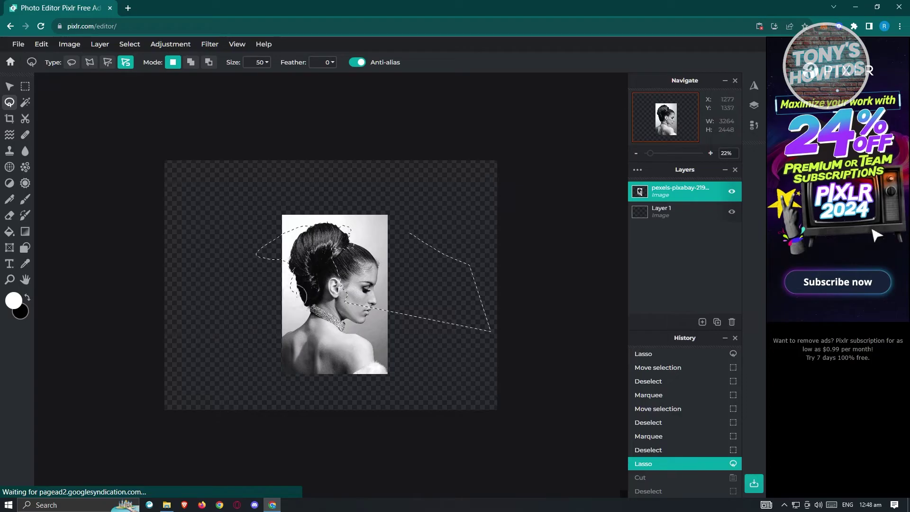
double_click(491, 331)
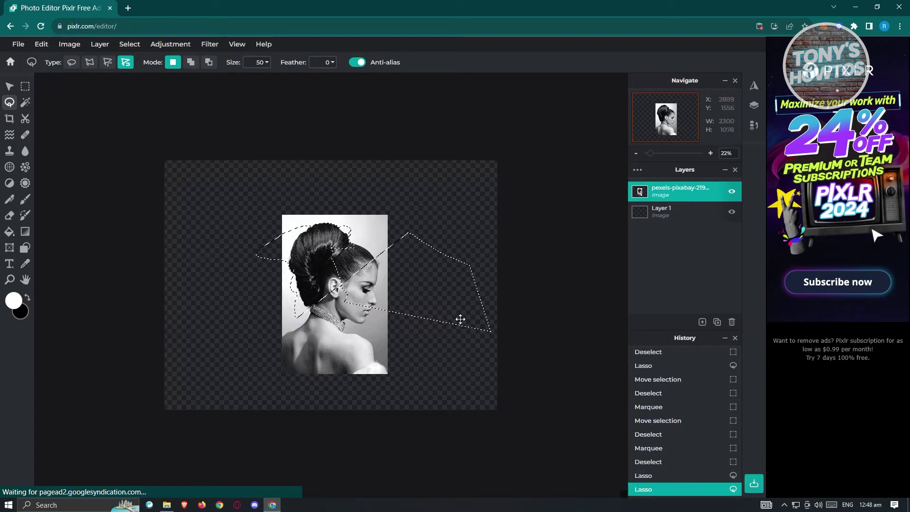
click(354, 121)
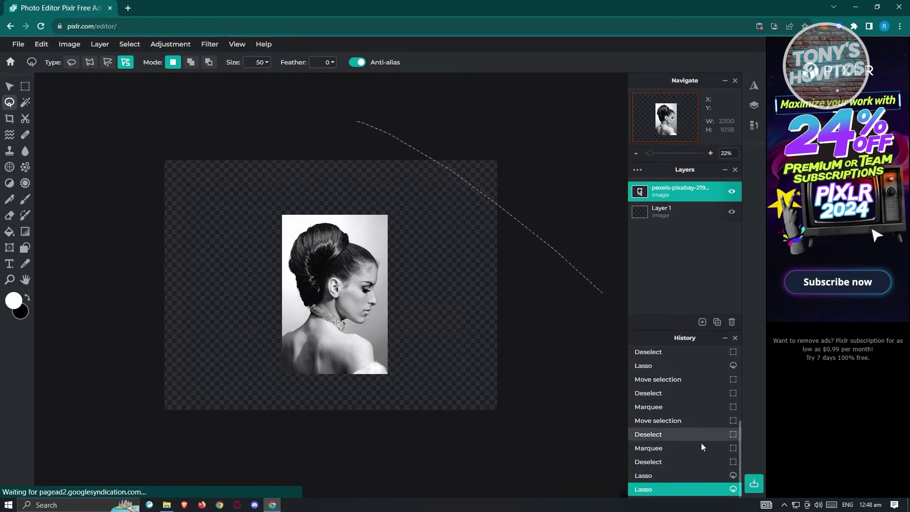
double_click(570, 360)
Clear the selection with the Marquee tool and roll the history back to the Deselect state before the lasso selections
click(25, 86)
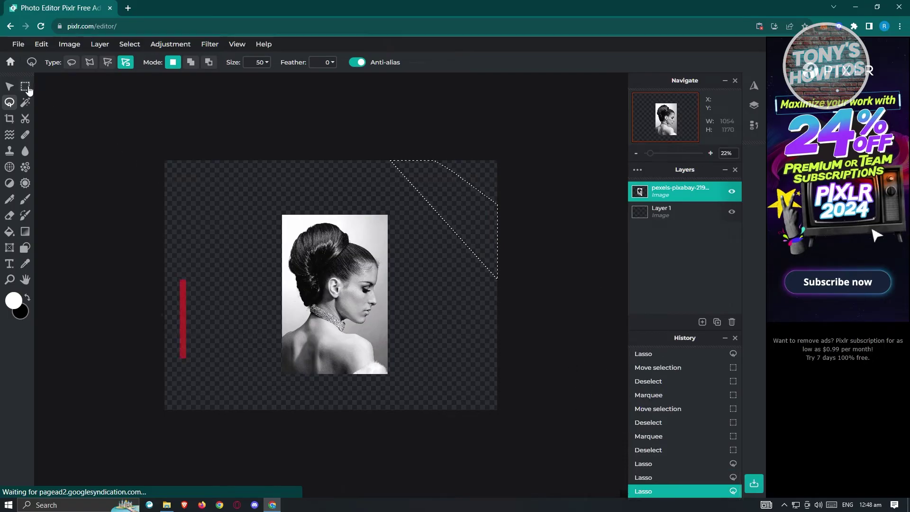
click(203, 133)
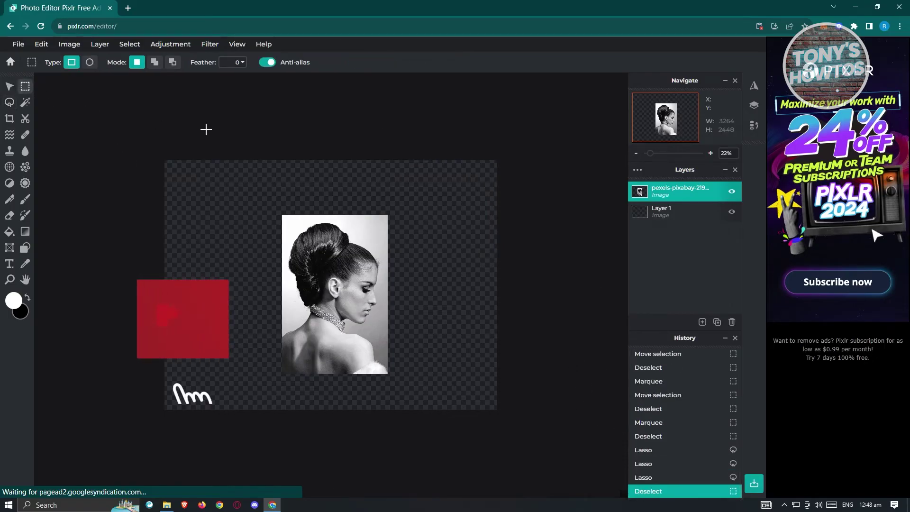
click(675, 439)
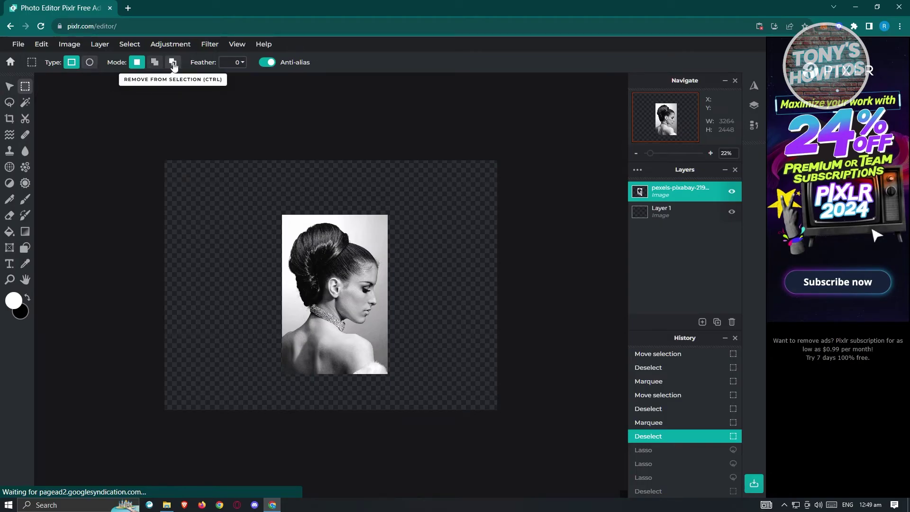
Select the light background around the hair bun with the Wand tool and cut it out of the photo
click(27, 107)
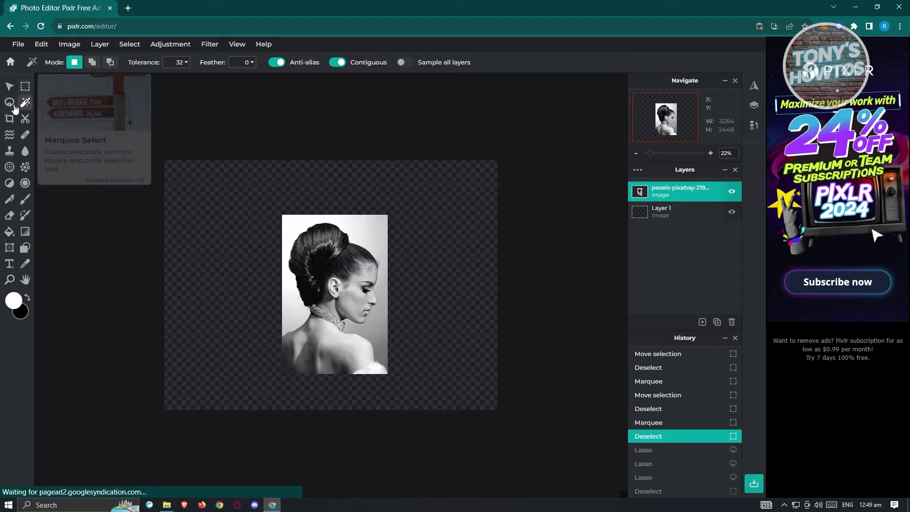
click(296, 221)
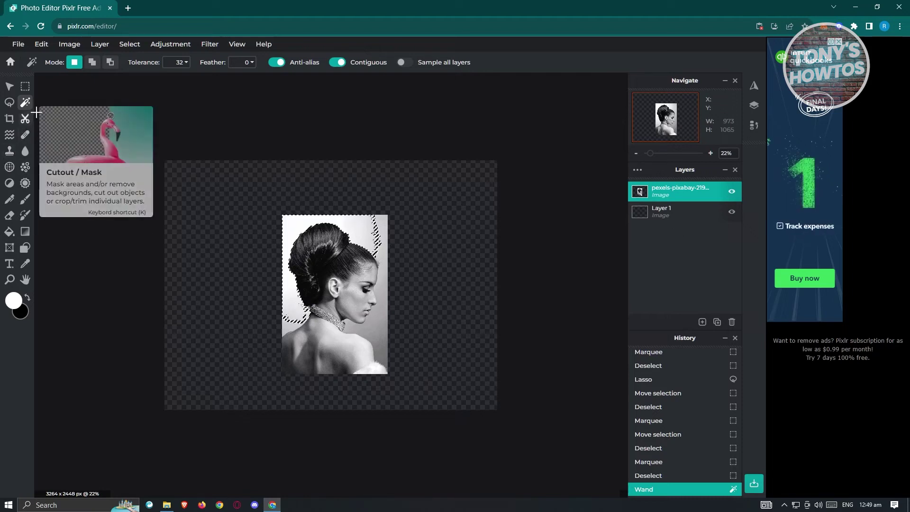
right_click(297, 227)
click(307, 290)
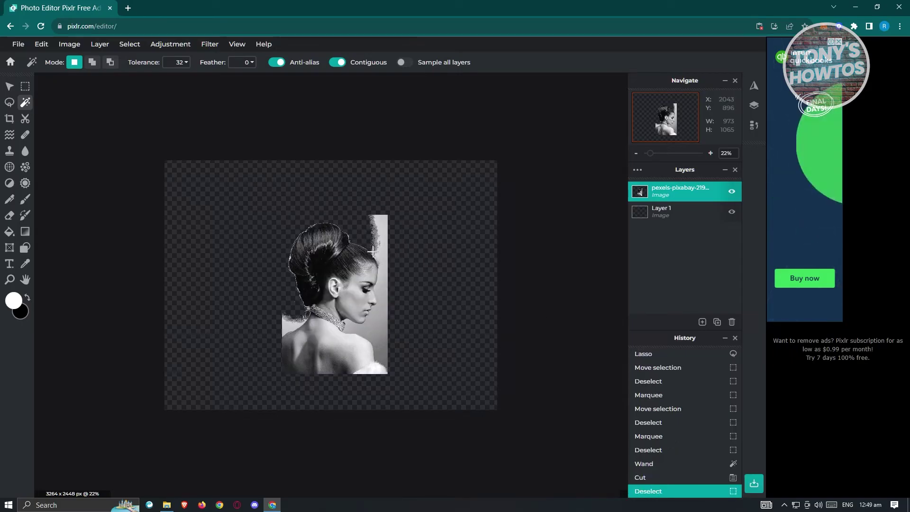
Undo the cut of the wand-selected background
key(alt)
key(ctrl+z)
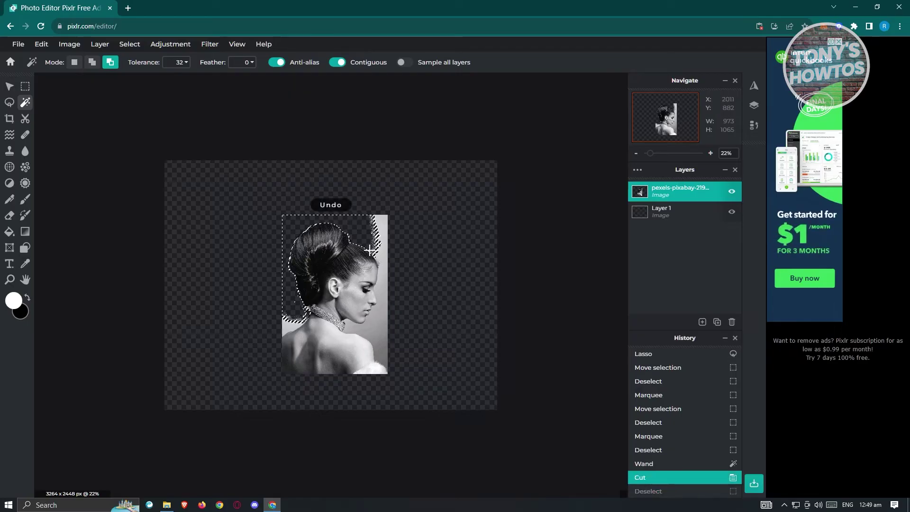
key(ctrl+z)
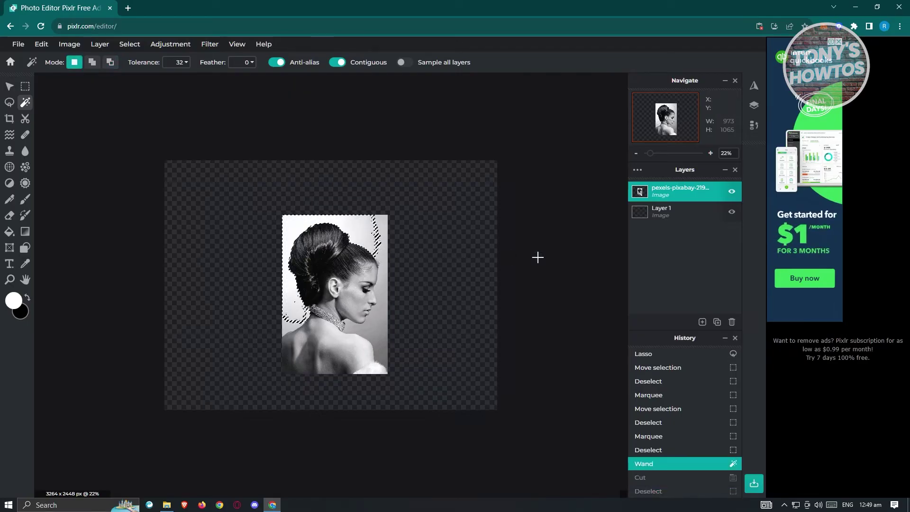
Crop the canvas from its left edge to 2674 x 2448 px, and undo the crop
click(9, 118)
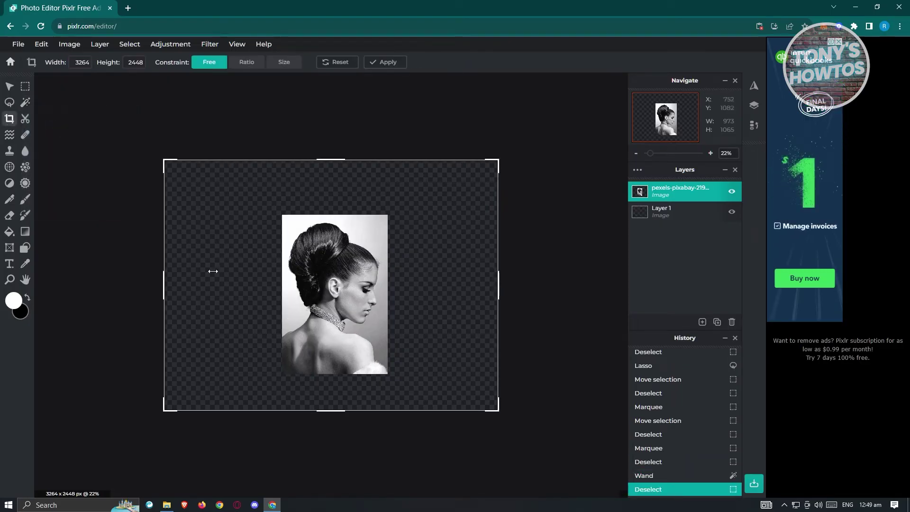
drag(163, 283, 225, 304)
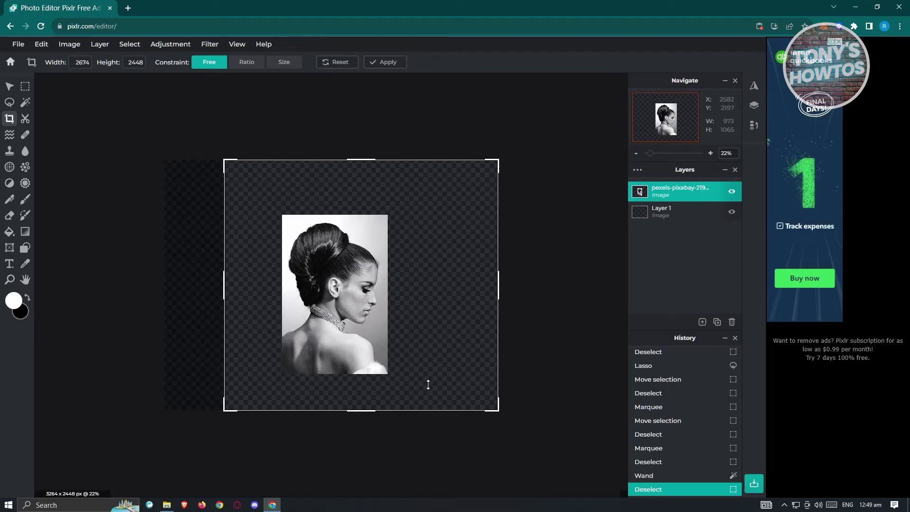
key(Return)
key(ctrl+z)
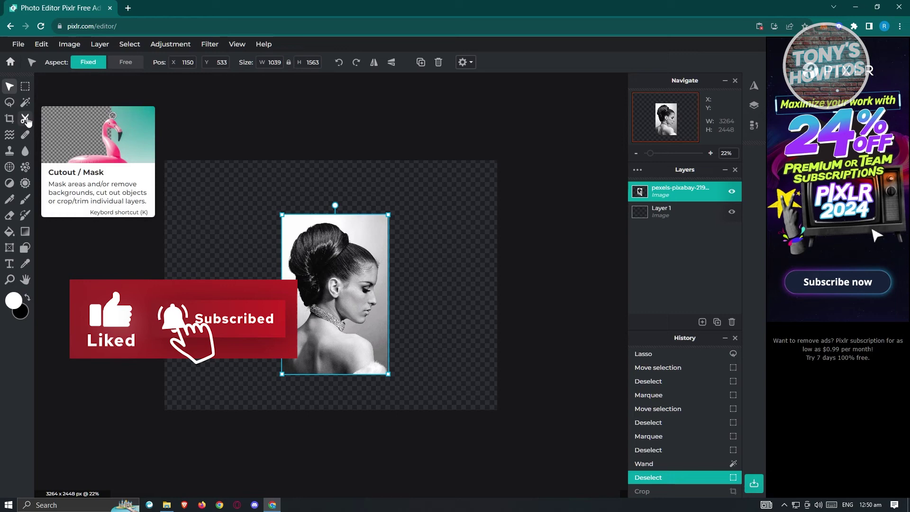
Mask the photo to a small rectangle at its upper-left corner with the Cutout tool's rectangle shape, and undo the mask
click(25, 119)
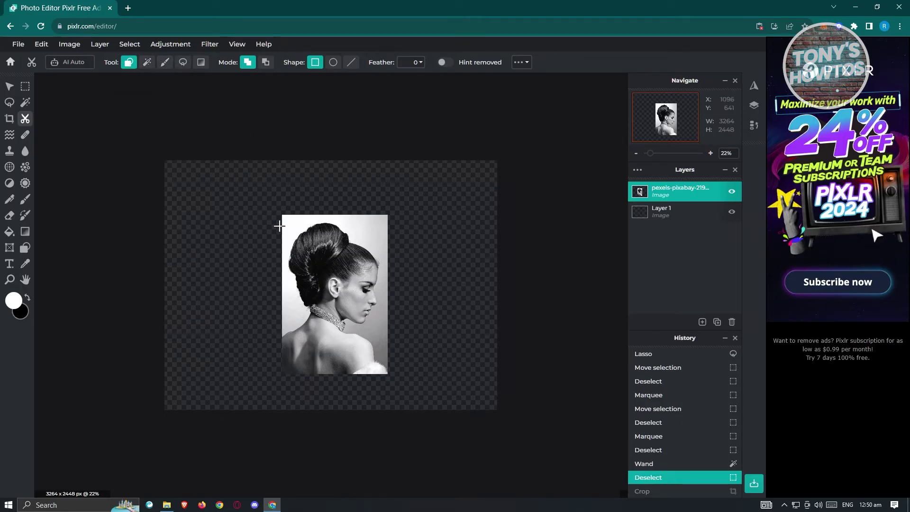
drag(283, 213, 302, 231)
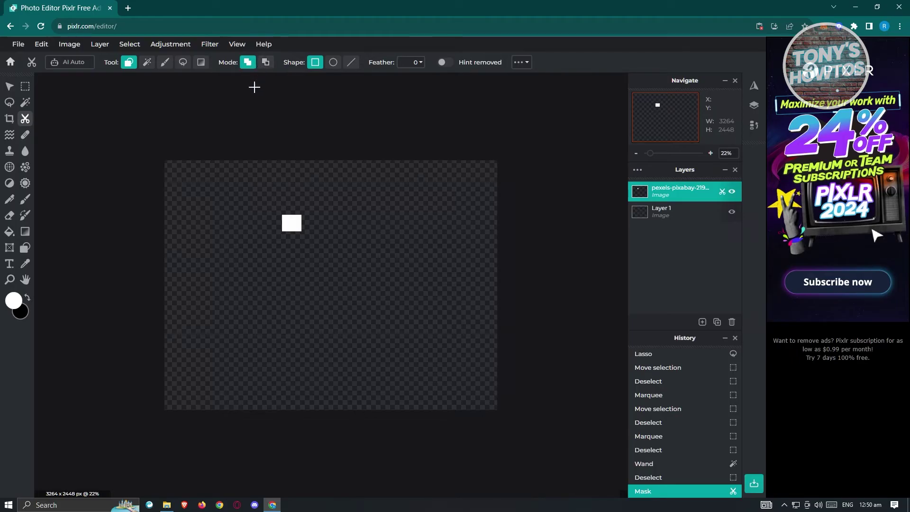
key(ctrl+z)
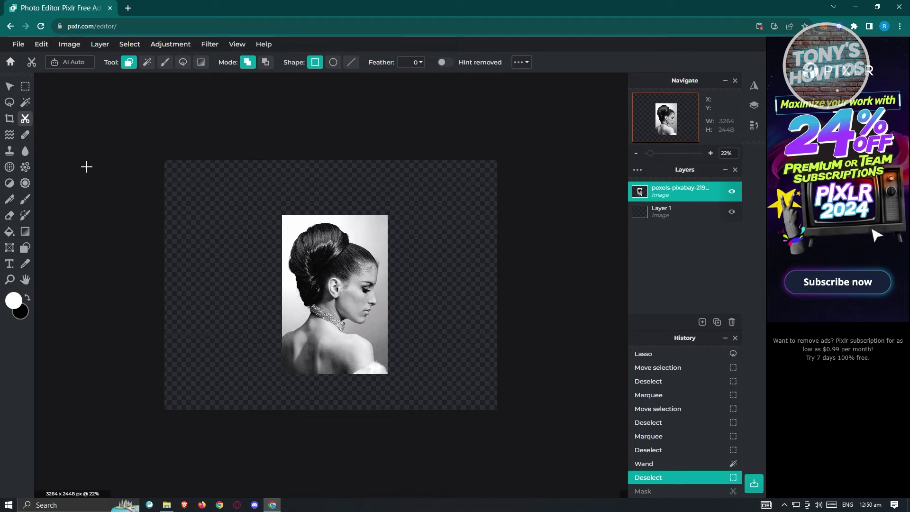
Push the hairline above the woman's forehead upward into small spikes with repeated Liquify strokes at size 50
click(9, 135)
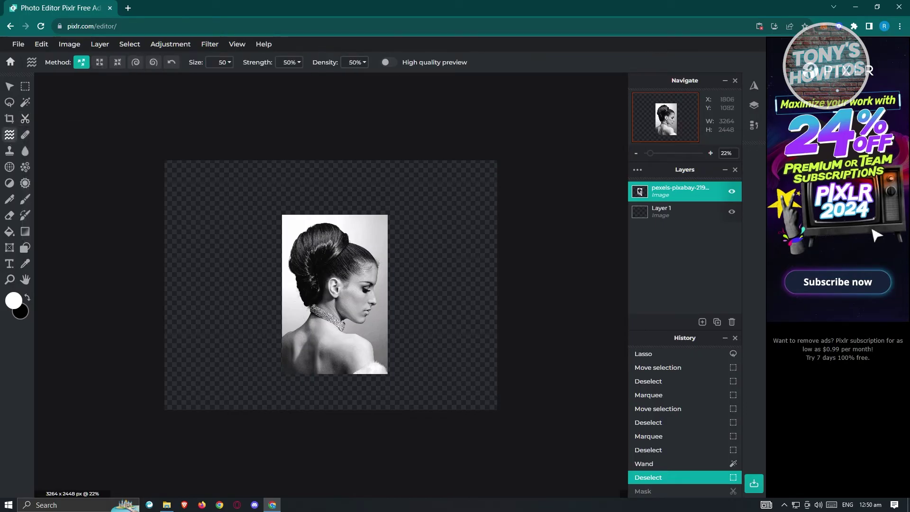
mouse_move(353, 269)
mouse_down()
mouse_move(357, 249)
mouse_move(377, 241)
mouse_move(369, 257)
mouse_move(379, 241)
mouse_move(370, 259)
mouse_move(344, 237)
mouse_move(358, 255)
mouse_move(361, 247)
mouse_move(380, 254)
mouse_move(374, 261)
mouse_move(383, 252)
mouse_move(373, 259)
mouse_move(379, 232)
mouse_move(360, 259)
mouse_move(375, 214)
mouse_move(358, 243)
mouse_up()
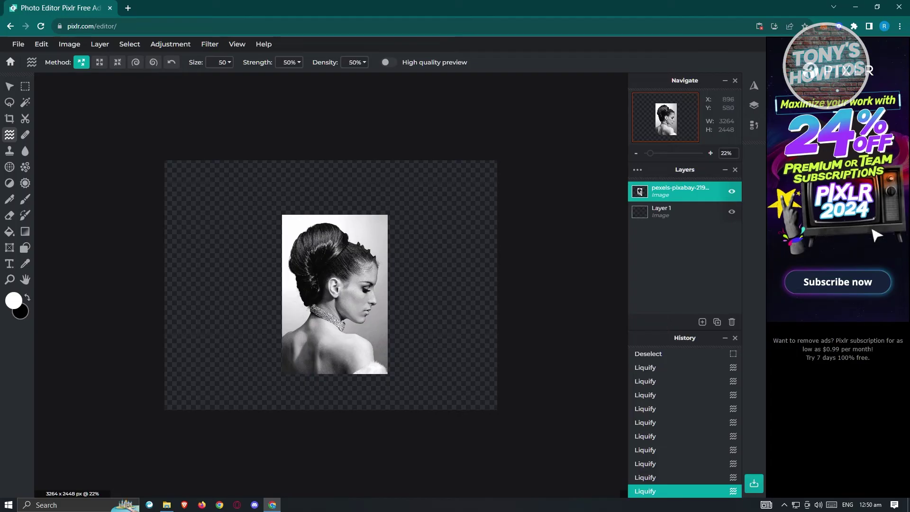
Apply the Spot heal method at size 50 repeatedly to the same area of the woman's hair bun
click(25, 135)
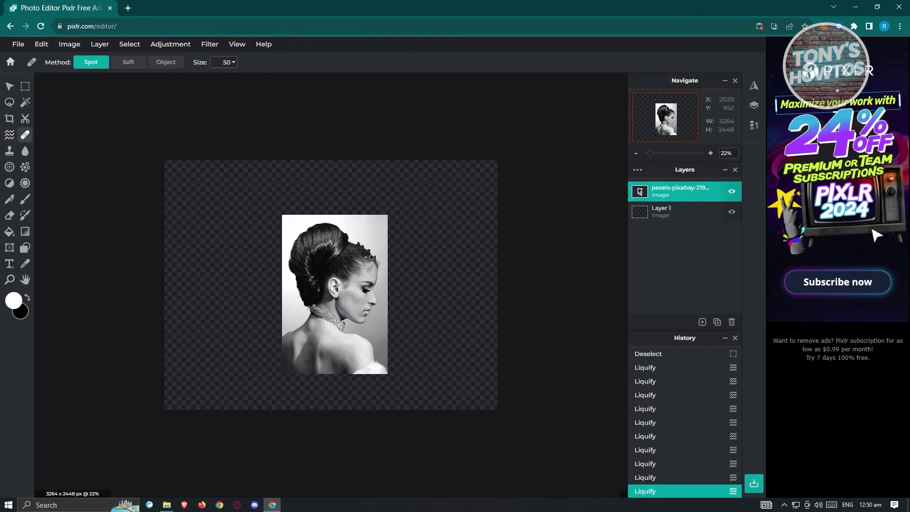
click(308, 269)
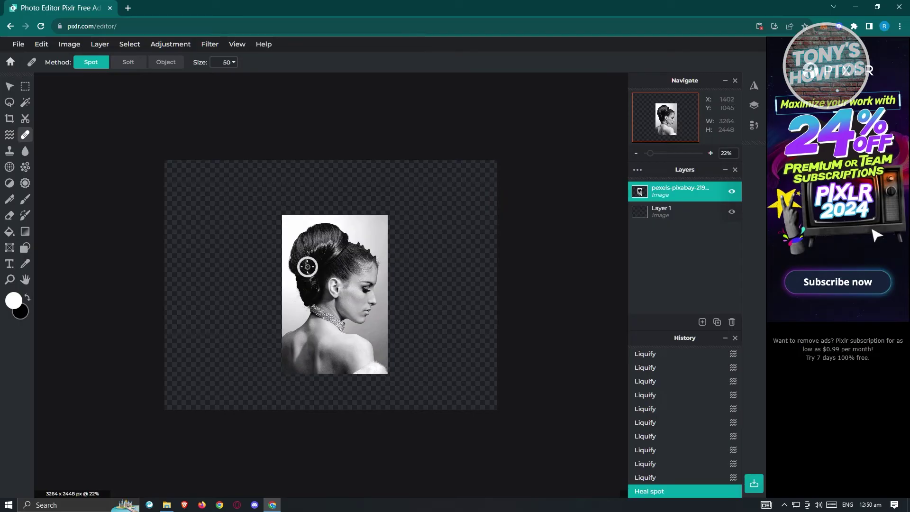
click(307, 269)
click(308, 269)
click(308, 269)
click(307, 269)
click(308, 269)
click(307, 269)
click(307, 269)
click(307, 270)
click(307, 270)
click(307, 271)
click(304, 270)
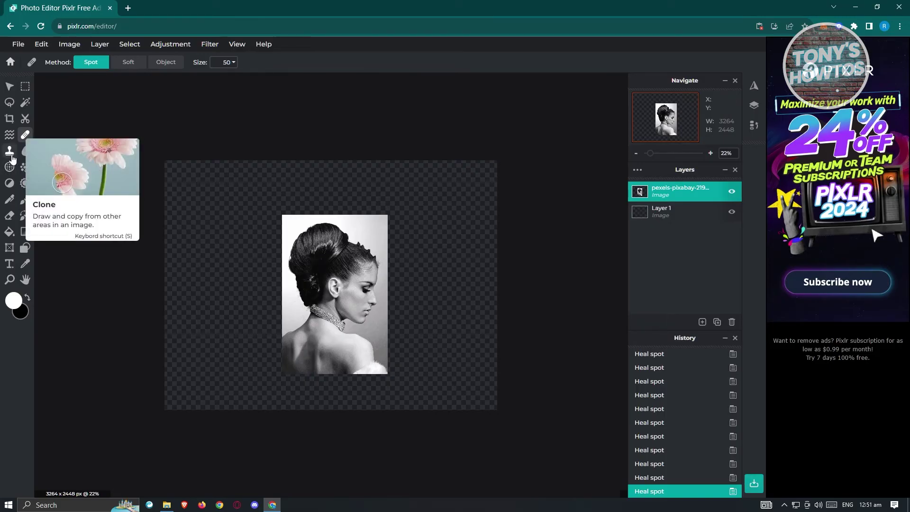
Clone a dark spot from around the woman's eye onto her temple with the Clone tool at brush size 40 and 100% opacity
click(10, 152)
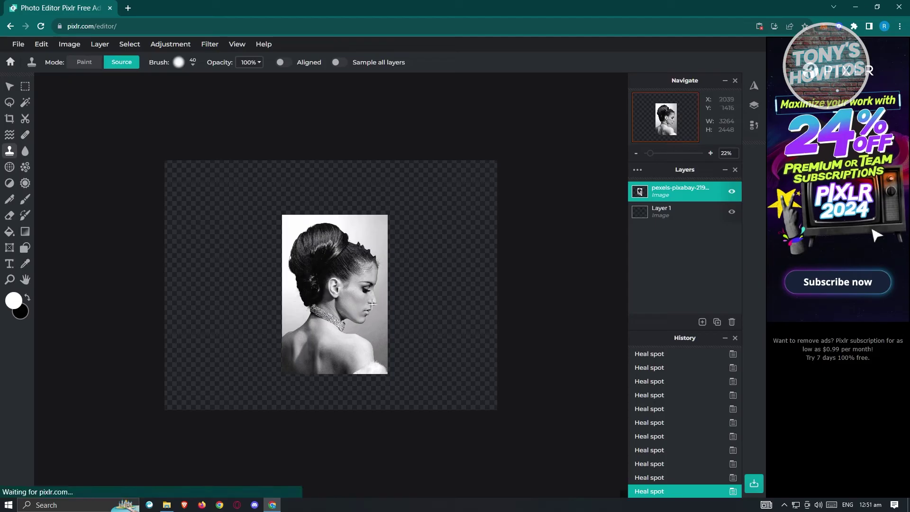
click(366, 290)
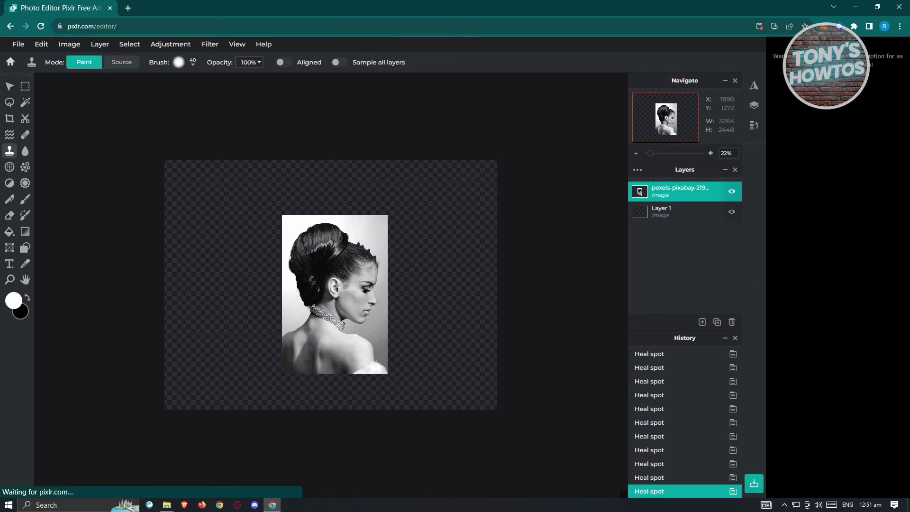
click(320, 347)
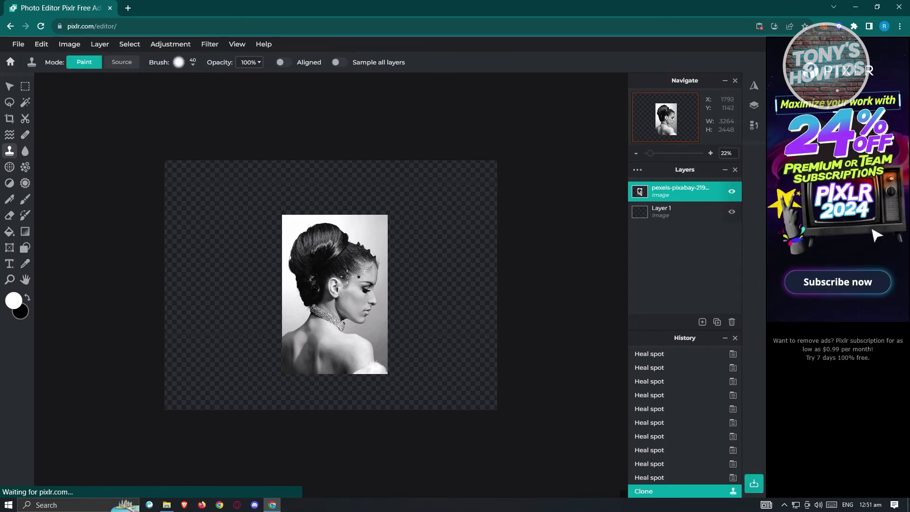
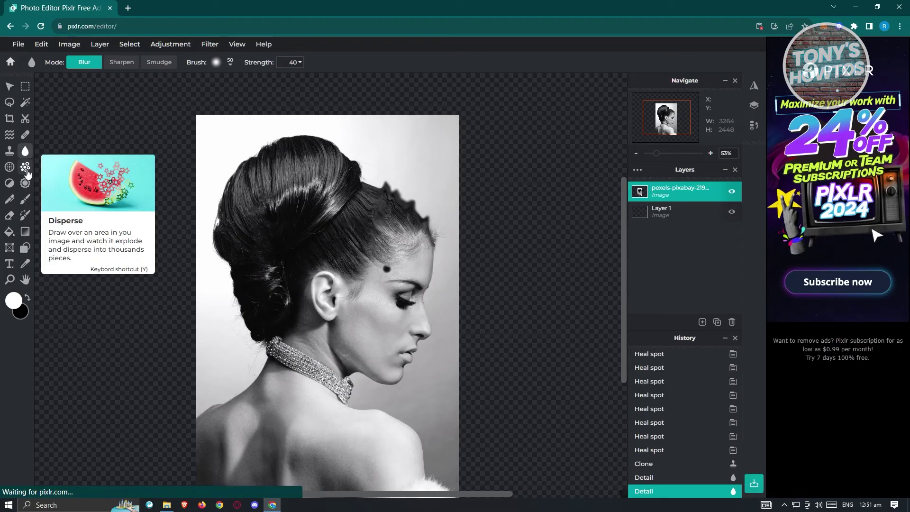
Disperse the hair along the woman's upper hairline into circle particles with a 50 px mask brush, and undo the effect
click(25, 166)
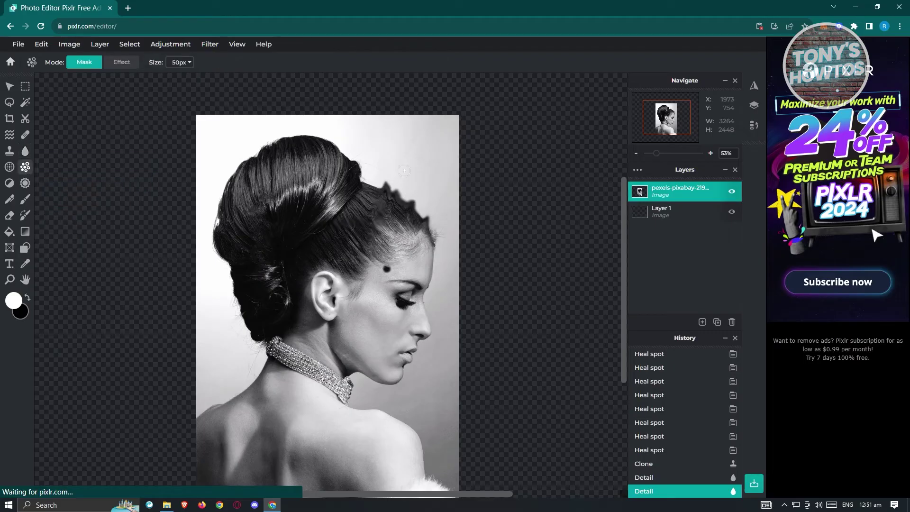
mouse_move(388, 216)
mouse_down()
mouse_move(348, 196)
mouse_move(445, 199)
mouse_move(379, 223)
mouse_up()
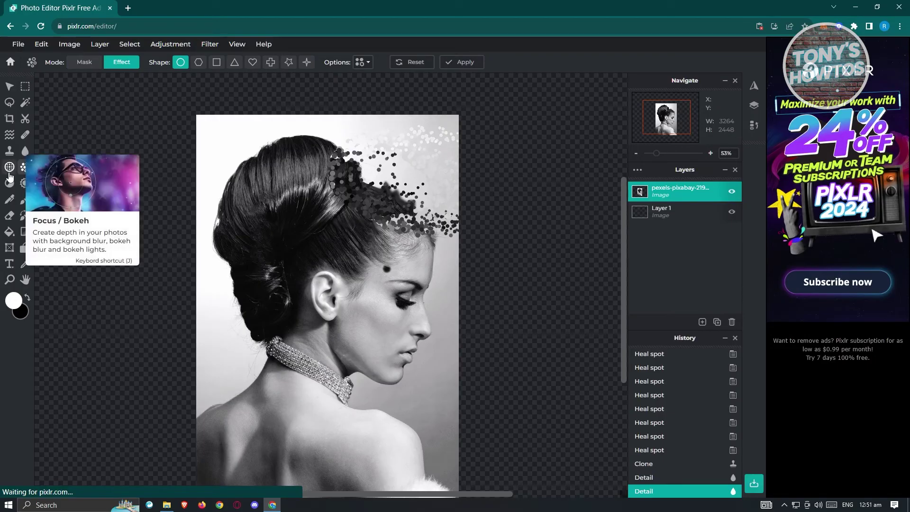
key(ctrl+z)
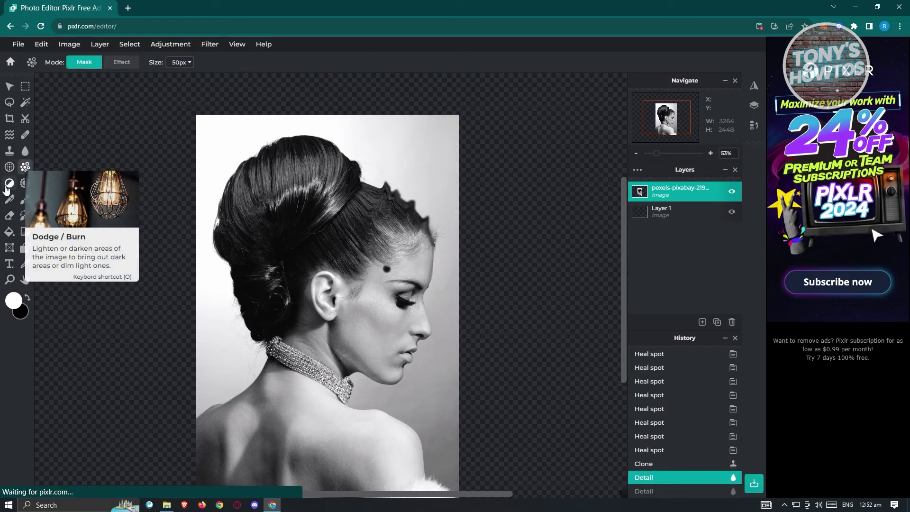
Lighten and darken spots on the woman's cheek with the Dodge / Burn tool, using midtones, brush size 40 and strength 30
click(11, 186)
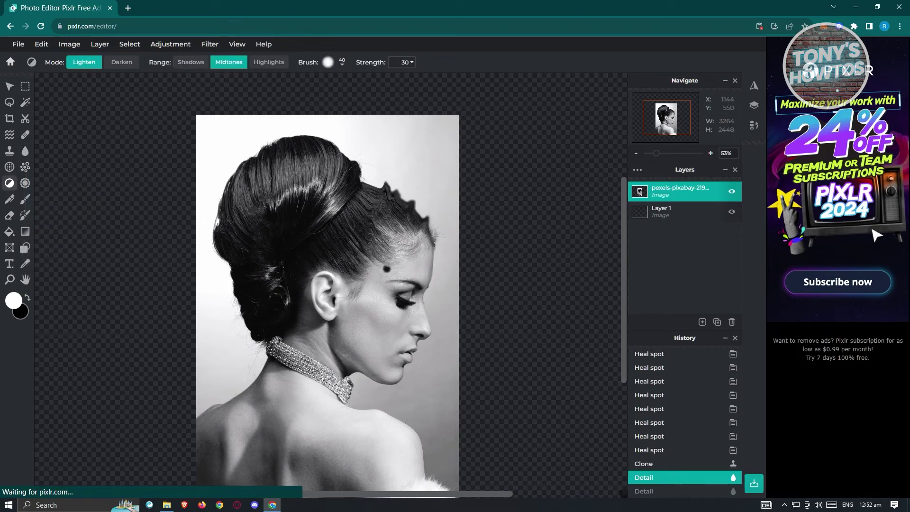
click(362, 321)
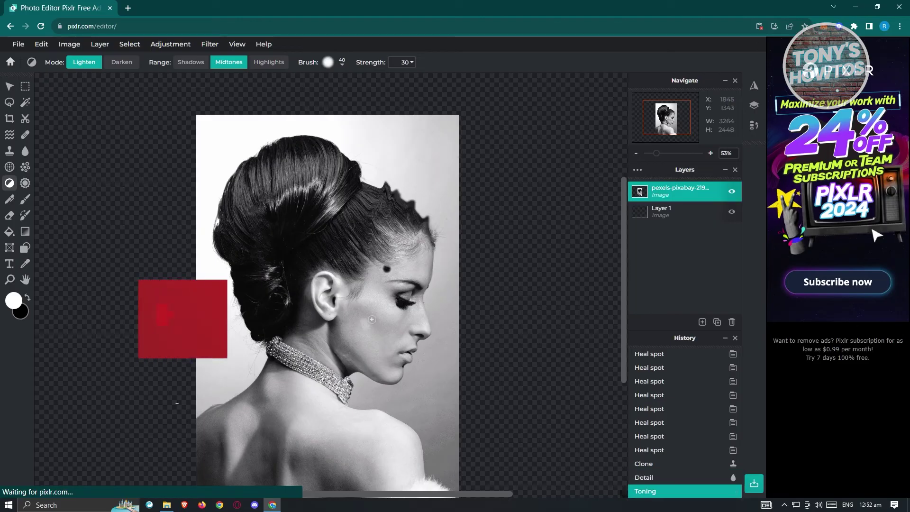
click(371, 306)
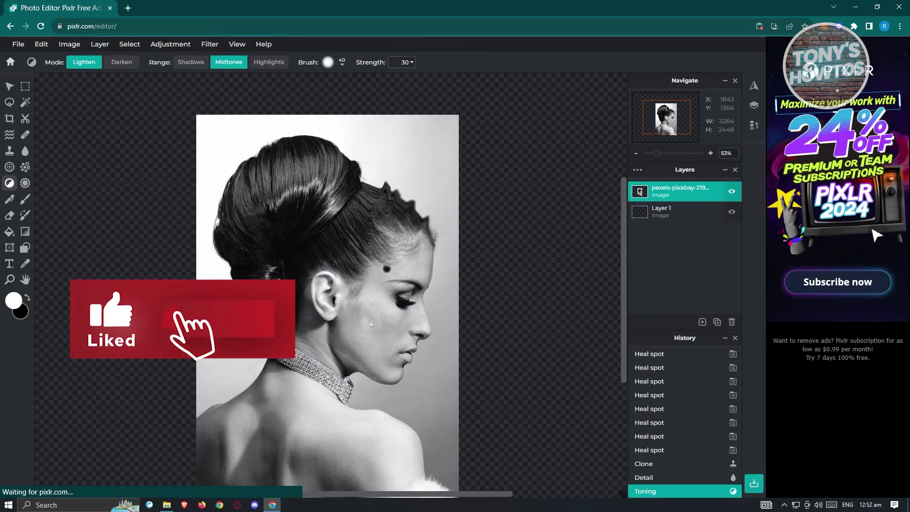
click(122, 62)
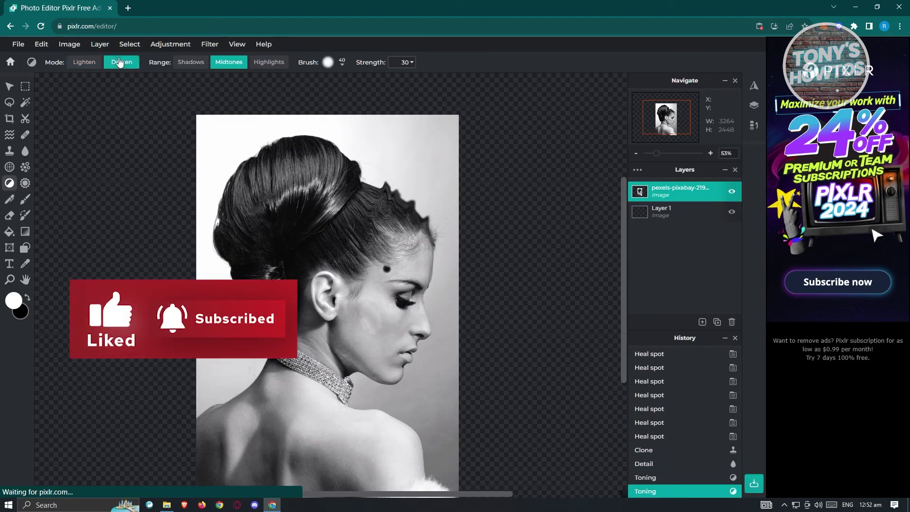
click(368, 318)
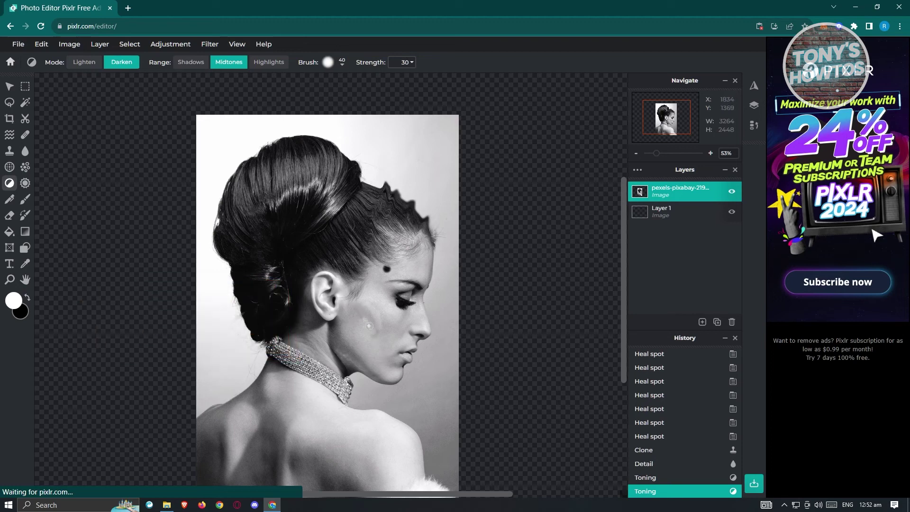
click(25, 183)
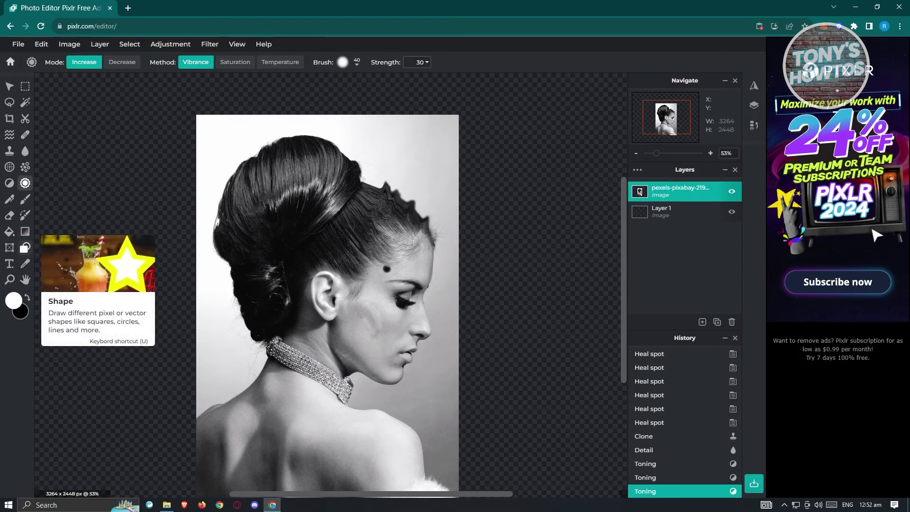
click(26, 279)
drag(475, 274, 534, 201)
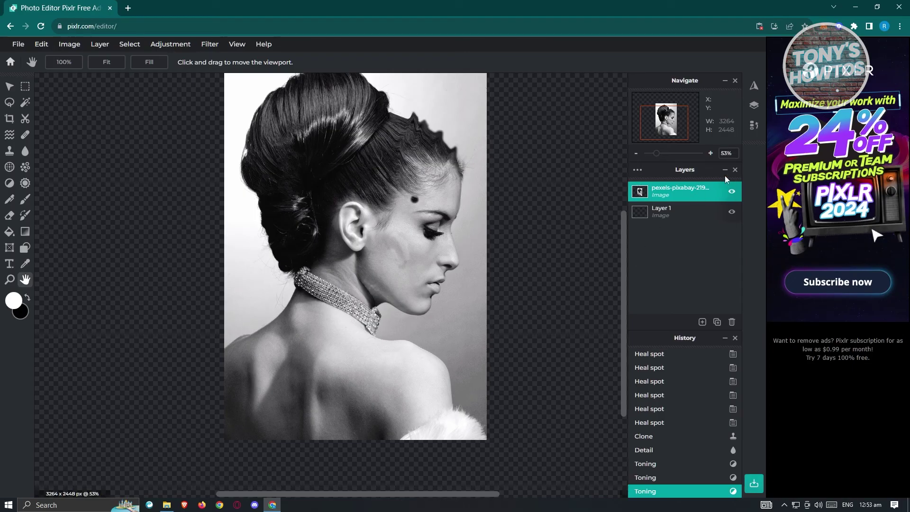
Add a rectangle shape layer above the photo and move it slightly down over the woman
click(639, 170)
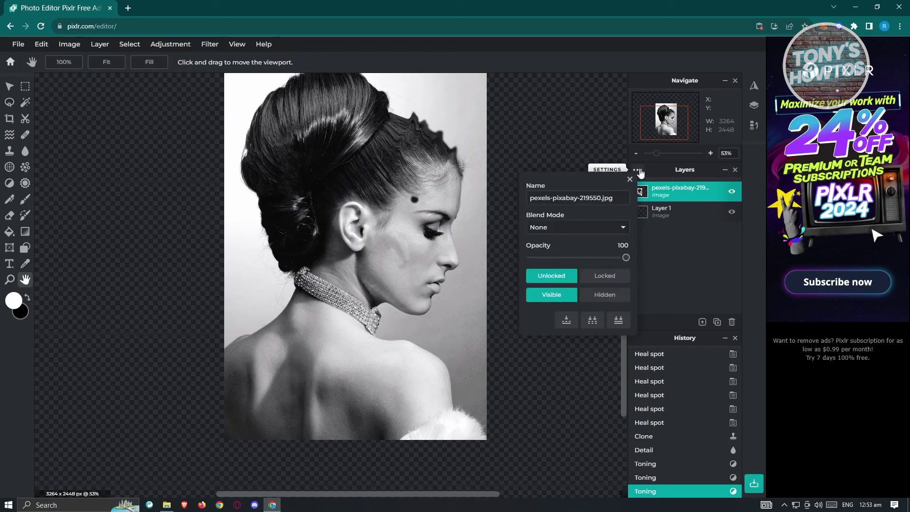
click(703, 322)
click(671, 260)
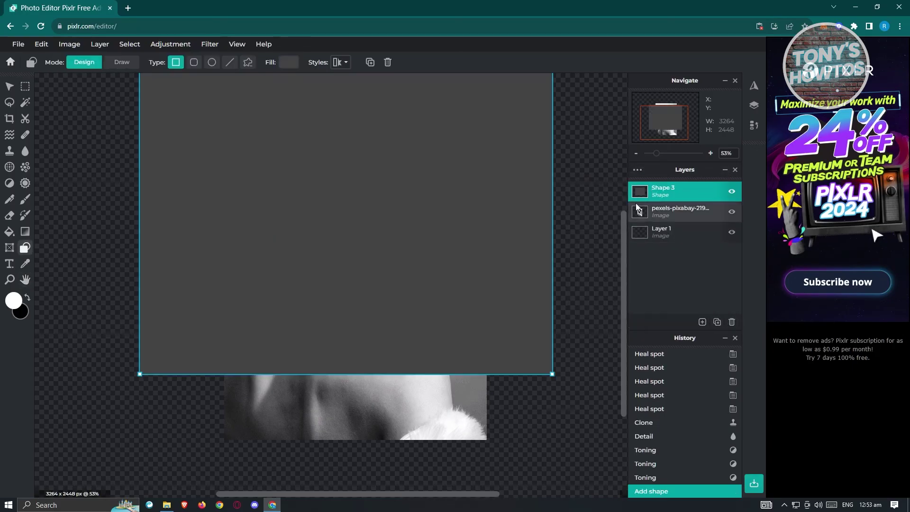
drag(511, 240, 495, 234)
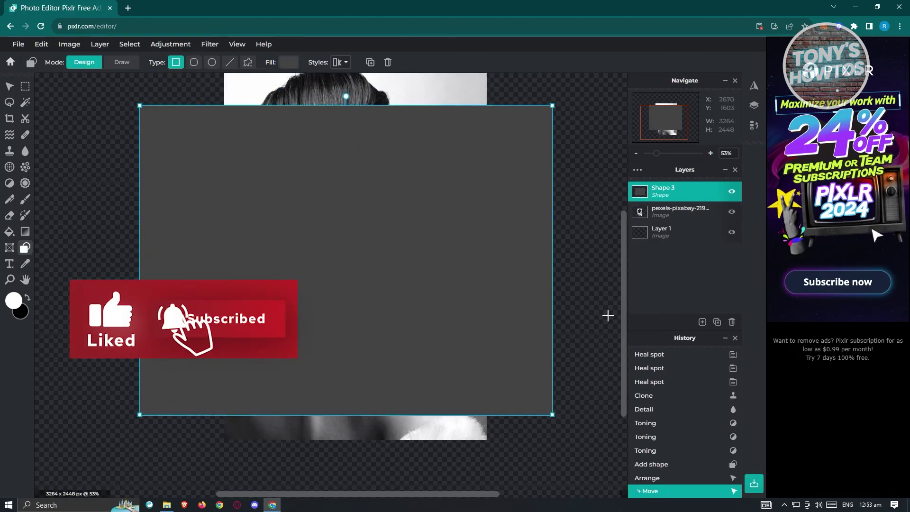
Hide the rectangle shape layer through its layer settings, and make it visible again
click(669, 213)
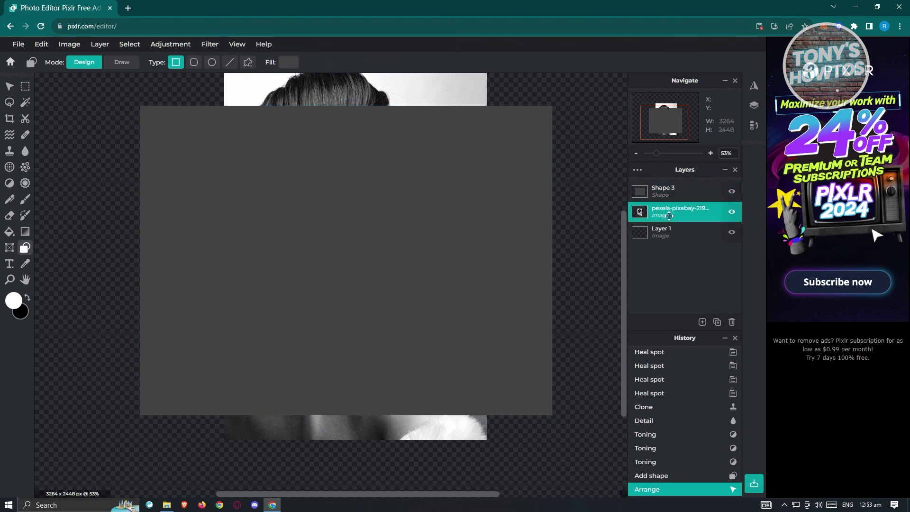
click(659, 192)
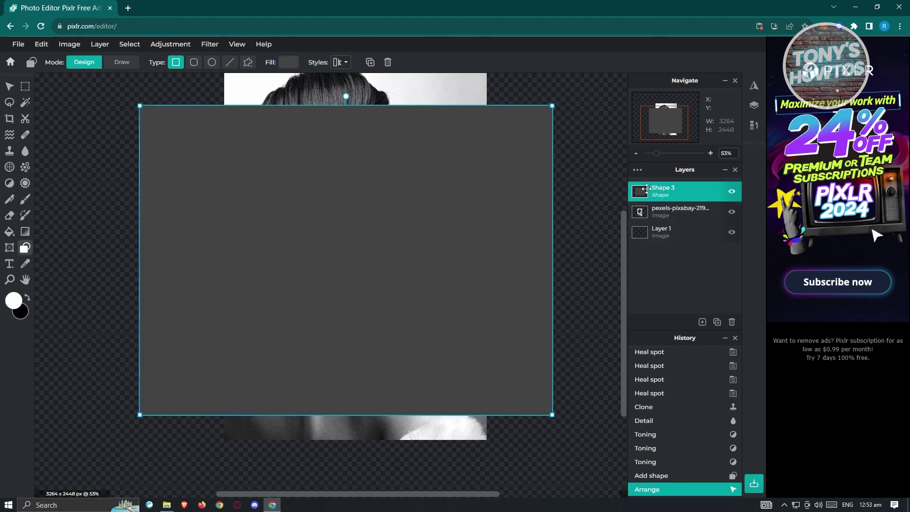
double_click(669, 191)
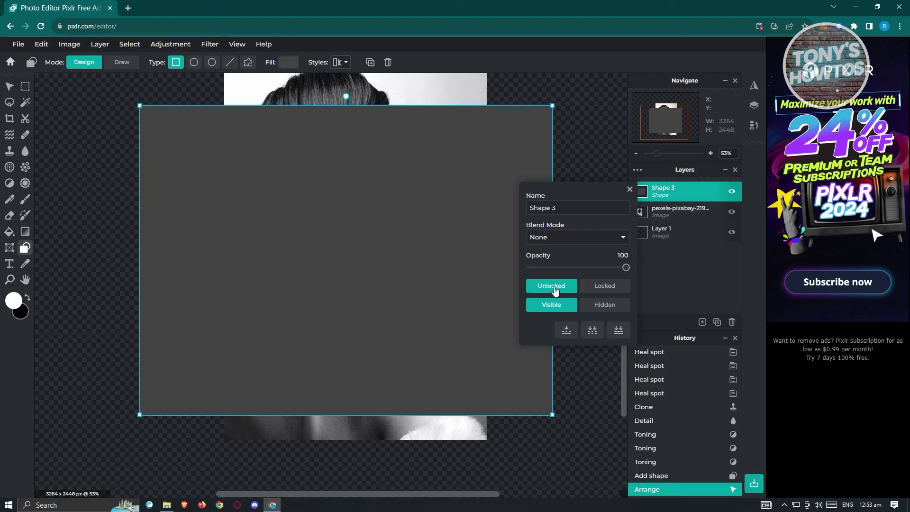
click(596, 306)
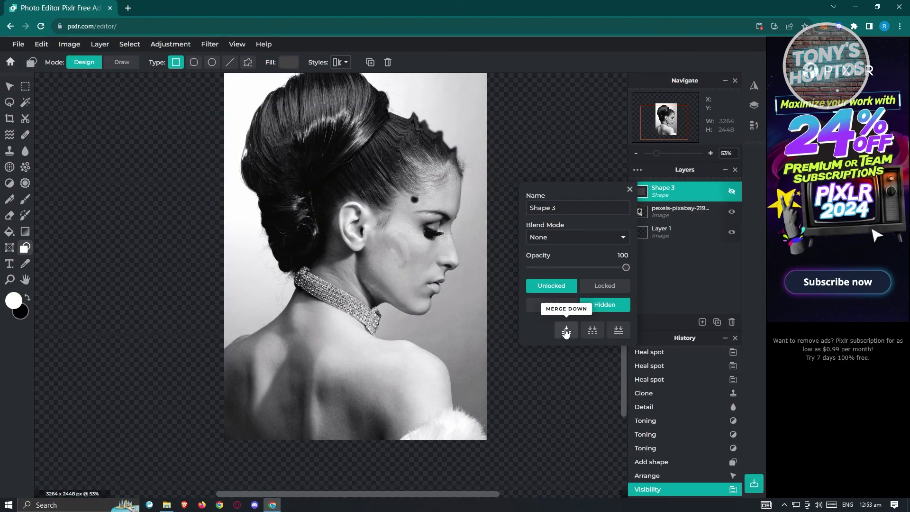
click(731, 195)
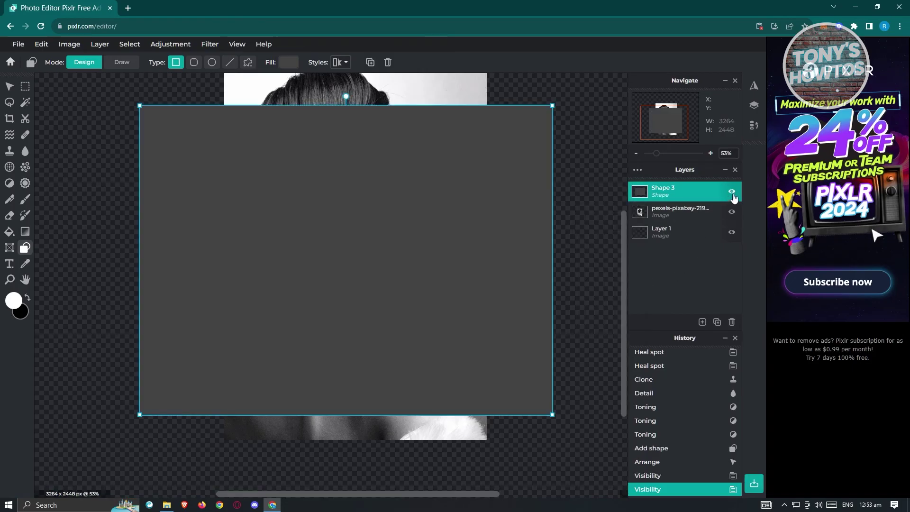
Delete the rectangle shape layer and review the layer types that can be added
drag(686, 195, 734, 324)
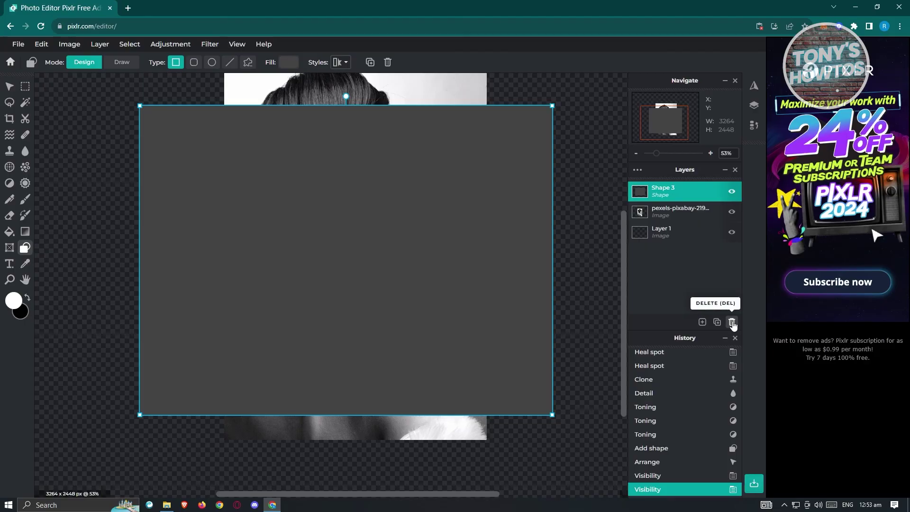
click(733, 323)
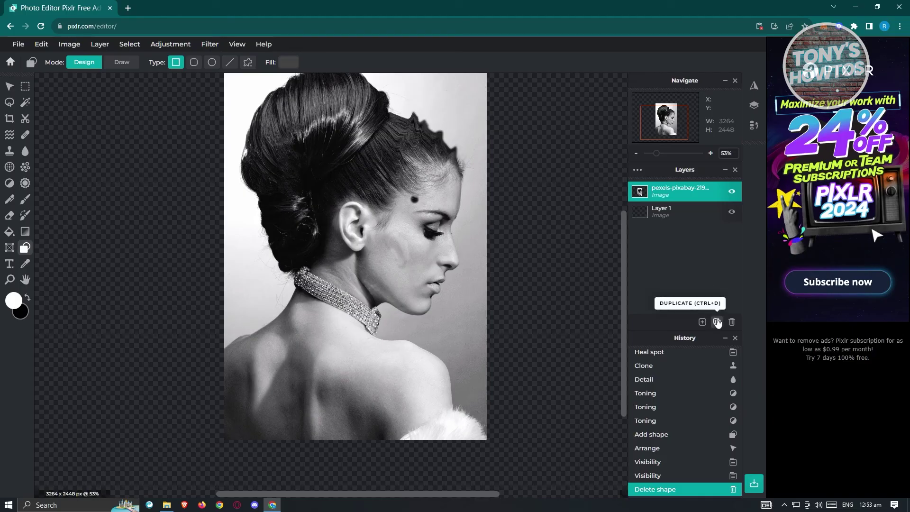
click(703, 322)
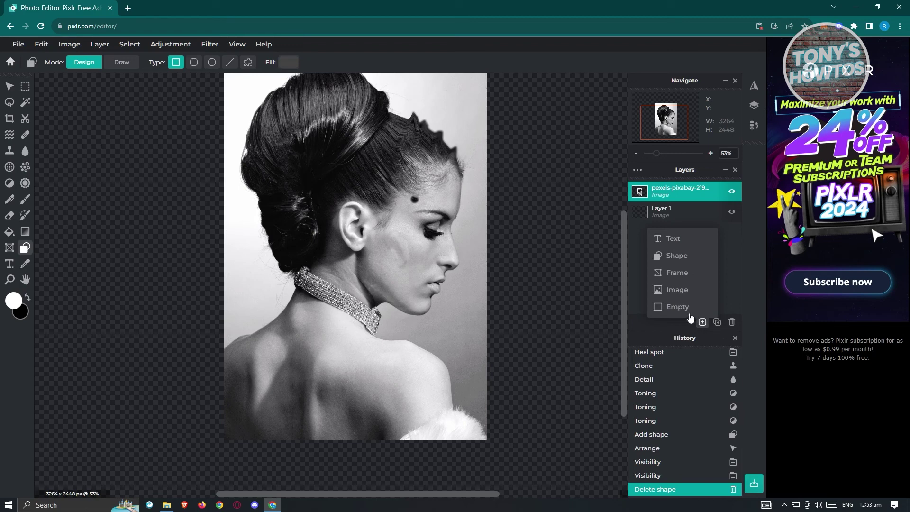
click(702, 324)
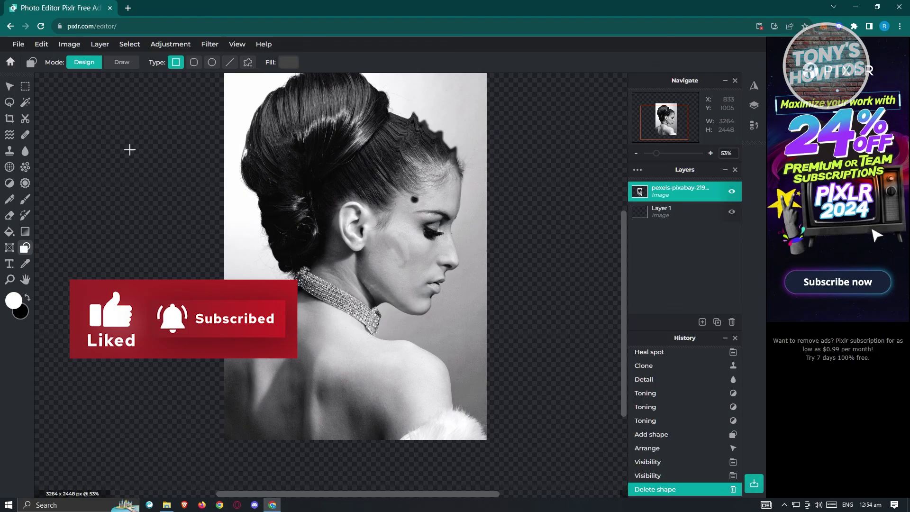
Save the image as a transparent PNG named PICTURE.png in the Downloads folder
click(18, 46)
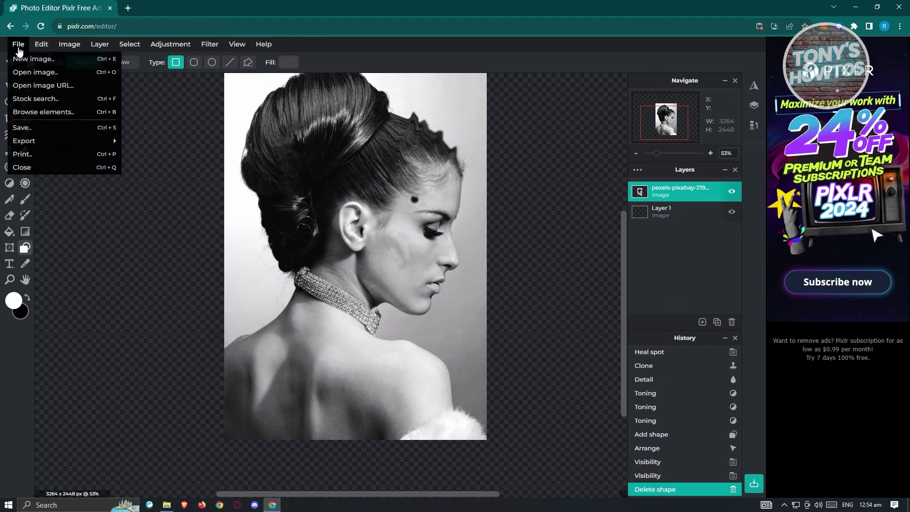
click(52, 127)
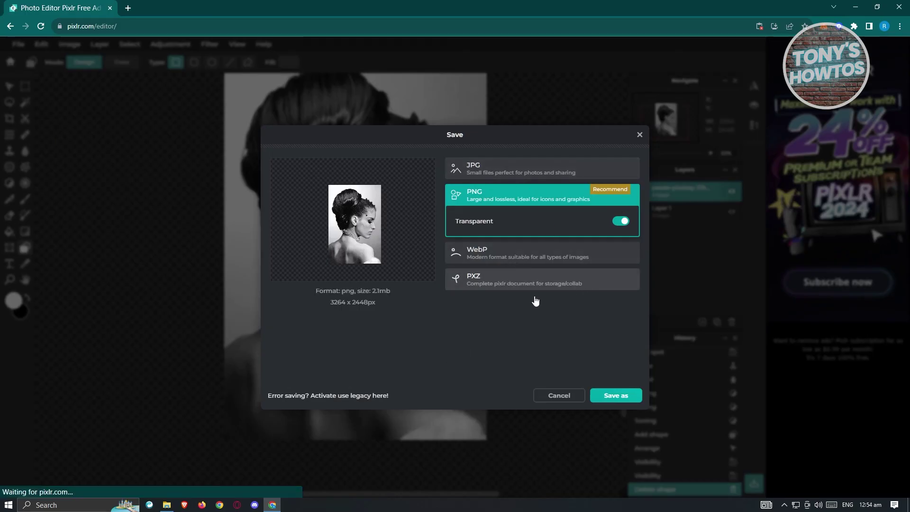
click(616, 396)
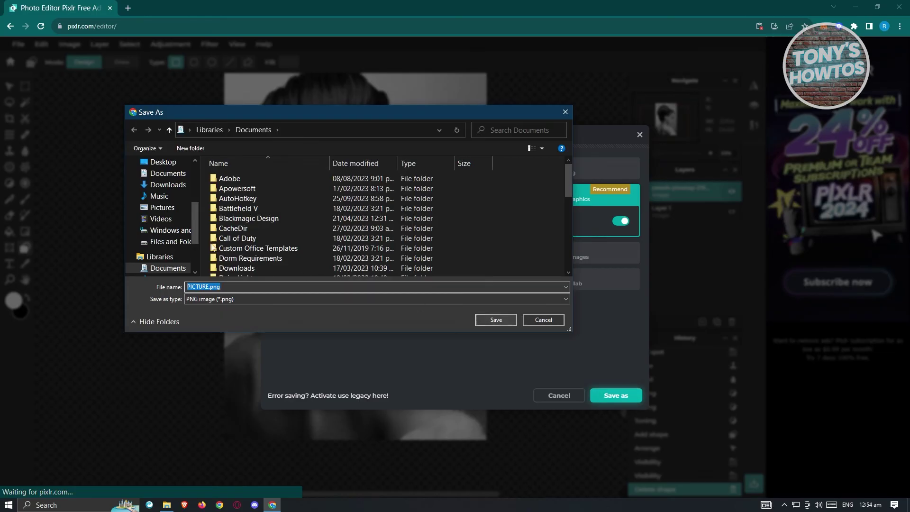
click(162, 190)
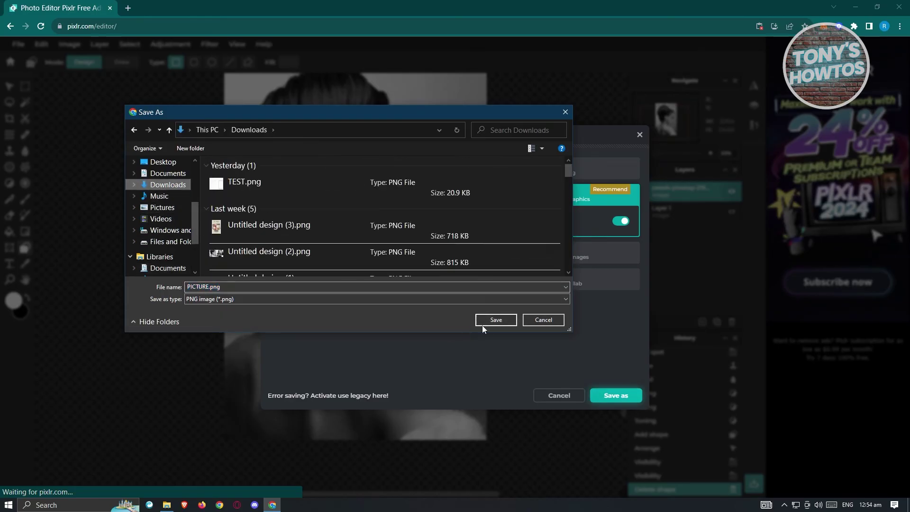
click(493, 320)
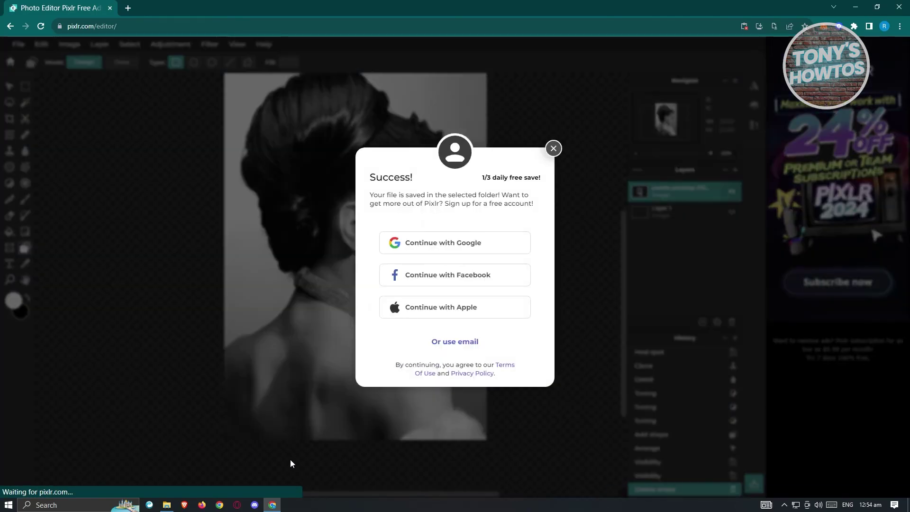